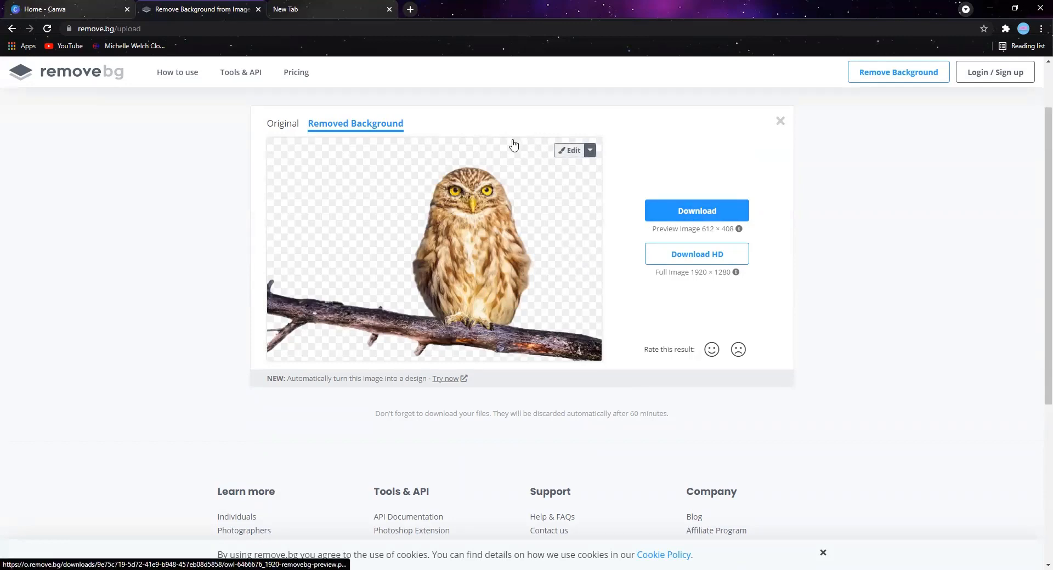
- Open the removed-background owl image for editing and apply the purple-to-orange sunset sky photo background
{"action": "left_click", "coordinate": [565, 154]}
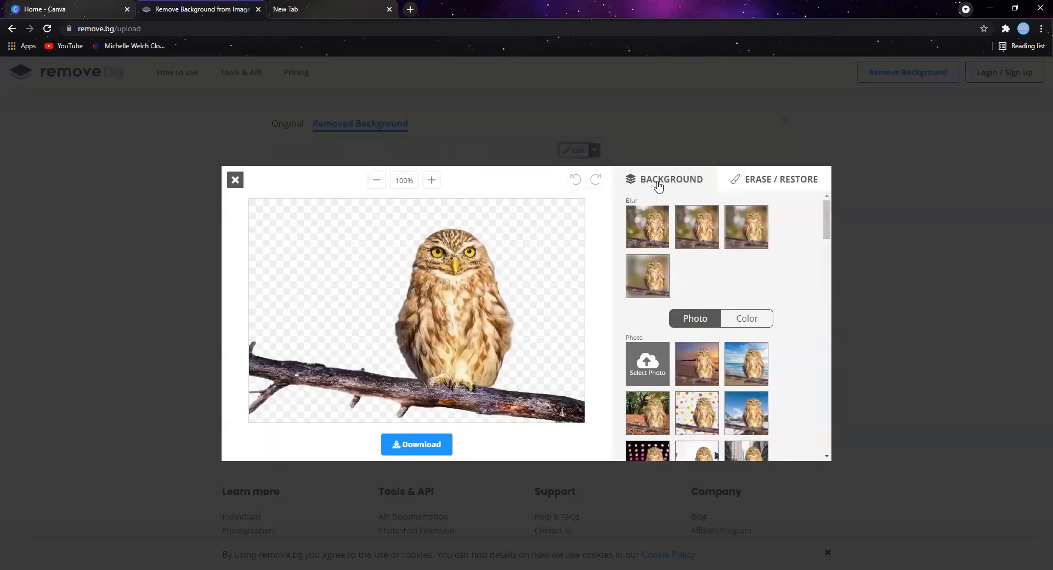
{"action": "scroll", "coordinate": [707, 329], "scroll_direction": "down", "scroll_amount": 3}
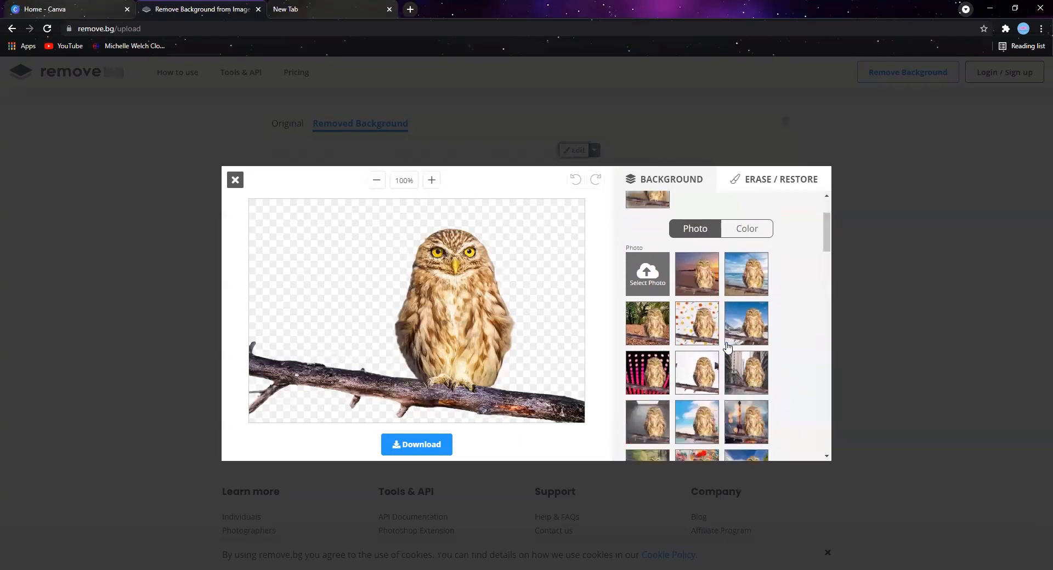
{"action": "scroll", "coordinate": [718, 346], "scroll_direction": "down", "scroll_amount": 2}
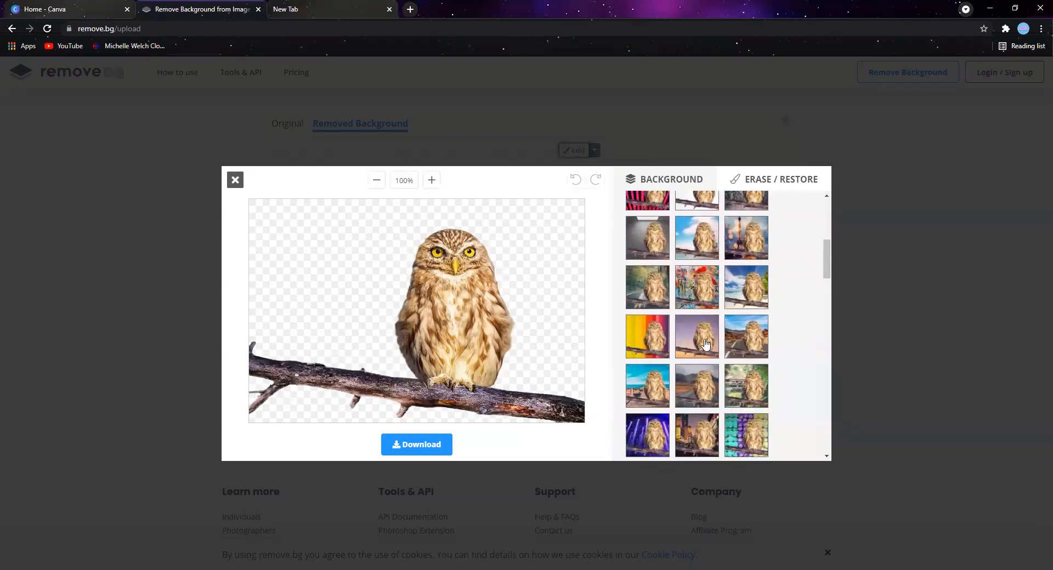
{"action": "left_click", "coordinate": [706, 344]}
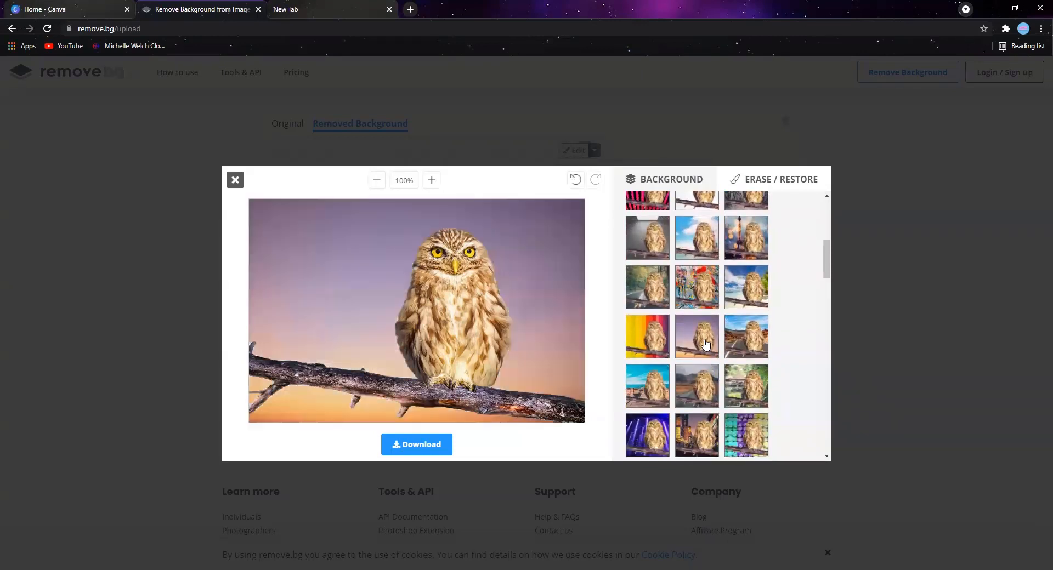
- Replace the owl image's background with the mountain lake photo
{"action": "scroll", "coordinate": [706, 344], "scroll_direction": "down", "scroll_amount": 2}
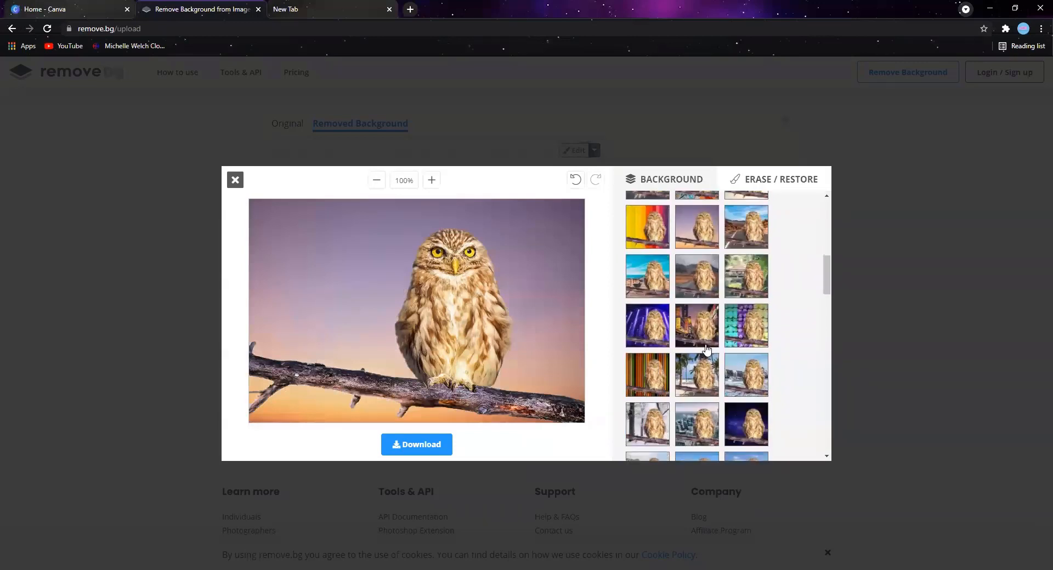
{"action": "scroll", "coordinate": [707, 385], "scroll_direction": "down", "scroll_amount": 2}
{"action": "scroll", "coordinate": [706, 386], "scroll_direction": "down", "scroll_amount": 5}
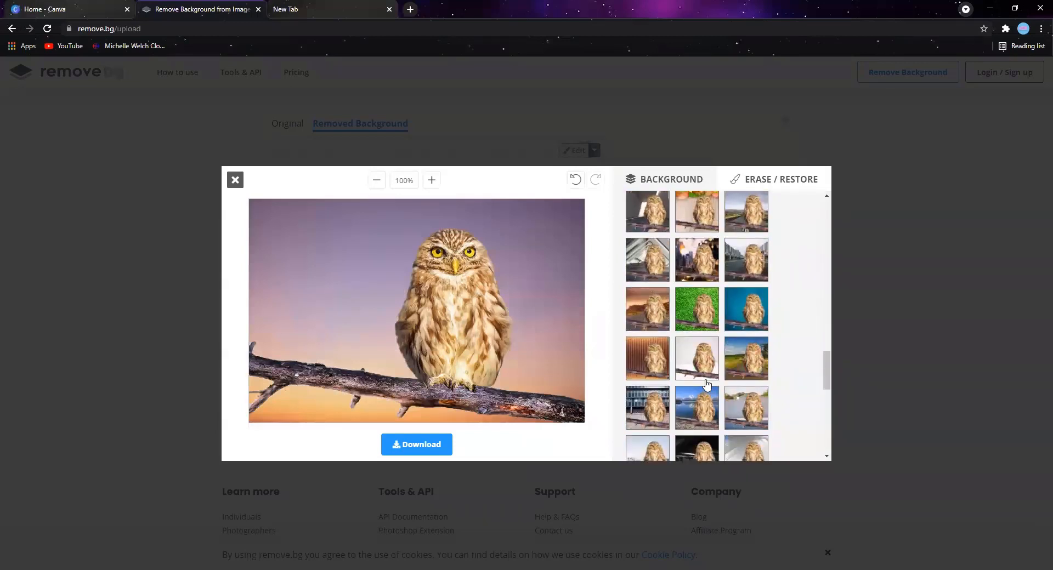
{"action": "scroll", "coordinate": [704, 299], "scroll_direction": "up", "scroll_amount": 2}
{"action": "left_click", "coordinate": [701, 295]}
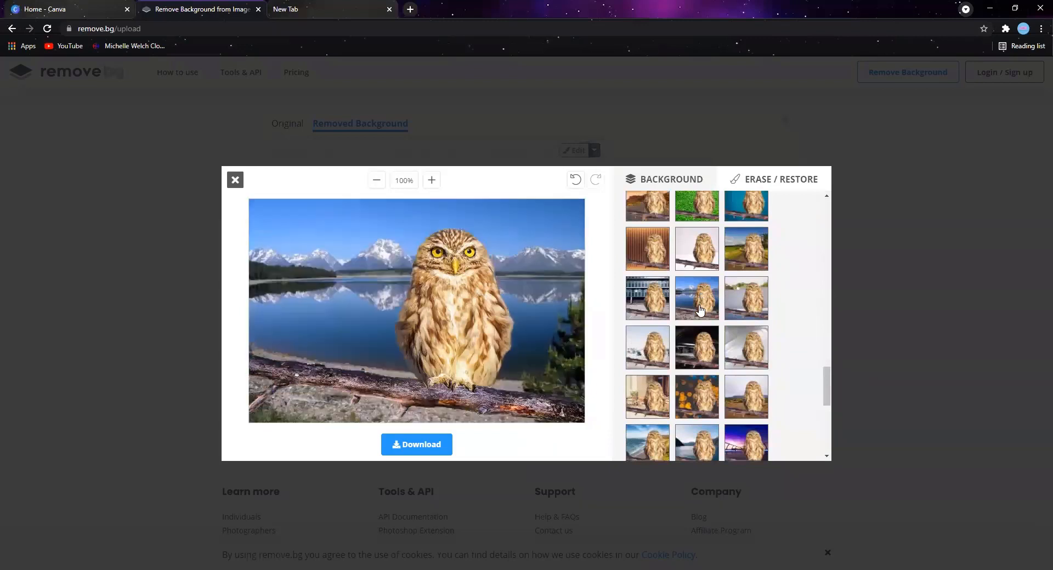
- Undo both photo background changes on the owl image
{"action": "scroll", "coordinate": [725, 315], "scroll_direction": "up", "scroll_amount": 10}
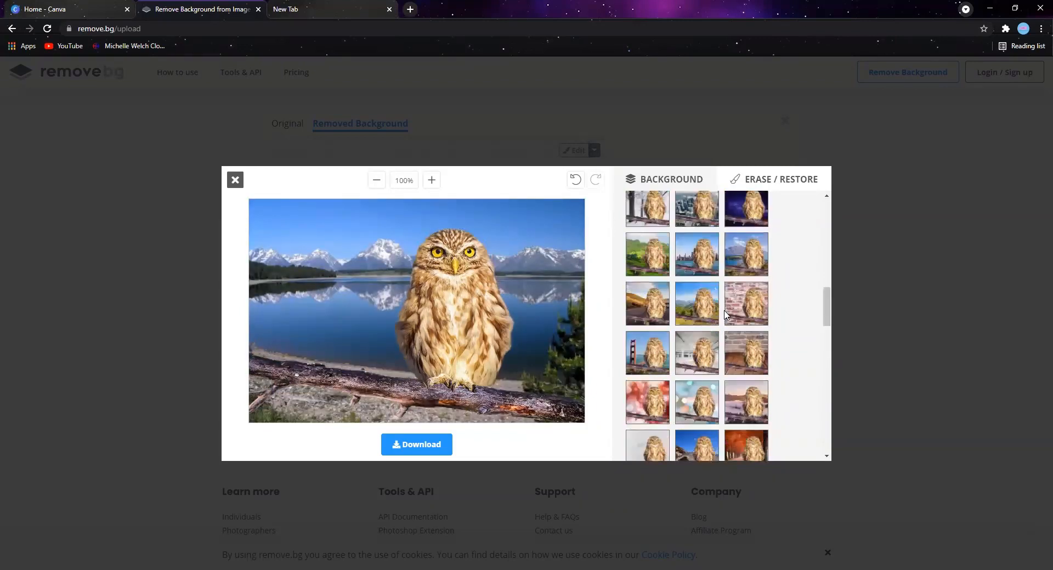
{"action": "left_click", "coordinate": [576, 184]}
{"action": "left_click", "coordinate": [576, 183]}
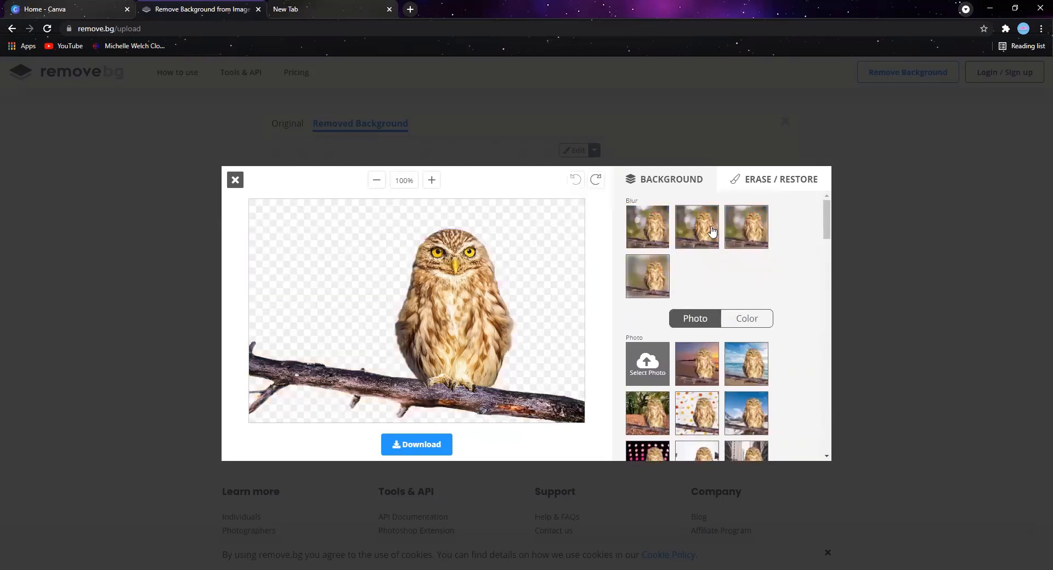
- Reduce the Erase brush size and erase a spot along the branch's upper edge beside the owl
{"action": "left_click", "coordinate": [753, 184]}
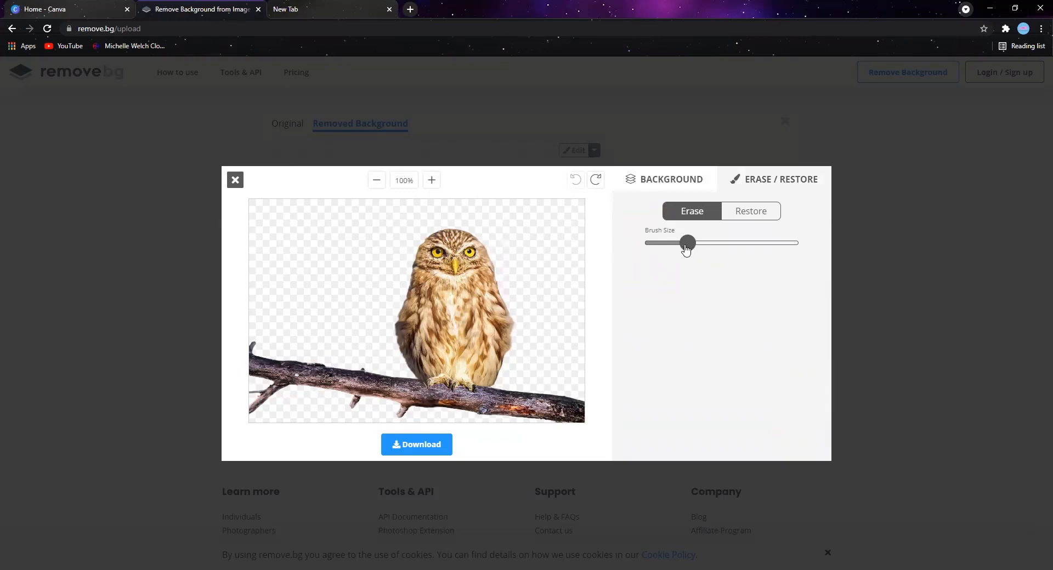
{"action": "left_click_drag", "start_coordinate": [688, 248], "coordinate": [658, 249]}
{"action": "left_click", "coordinate": [368, 368]}
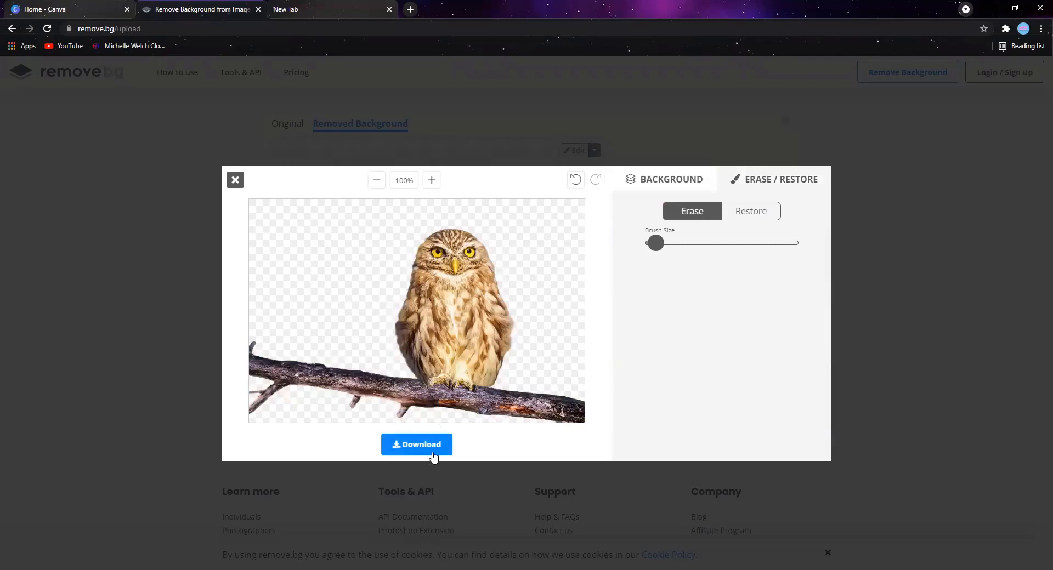
- Restore a small patch along the branch's upper edge beside the owl and erase it again
{"action": "left_click", "coordinate": [738, 216]}
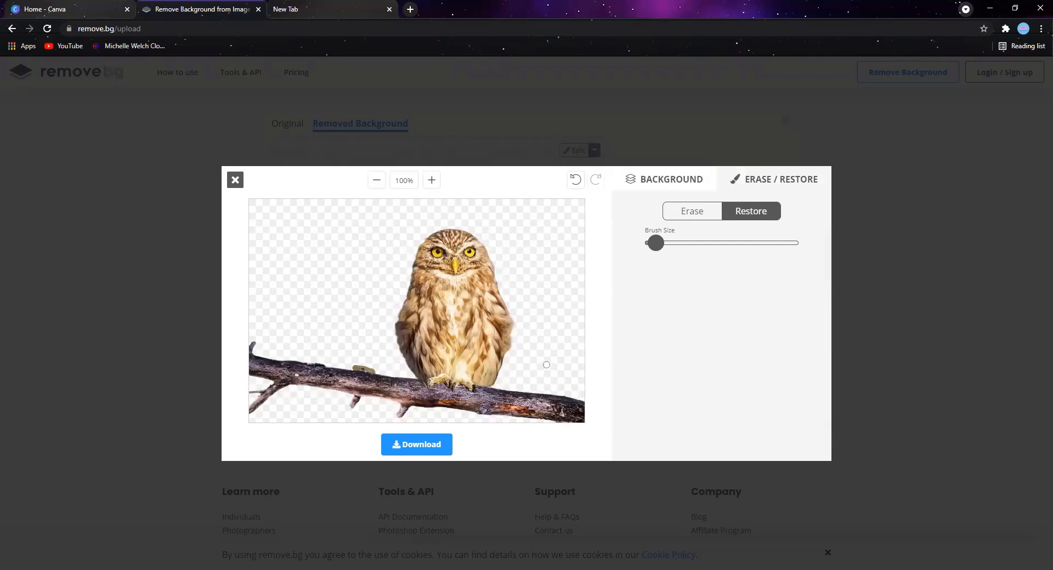
{"action": "left_click", "coordinate": [691, 211]}
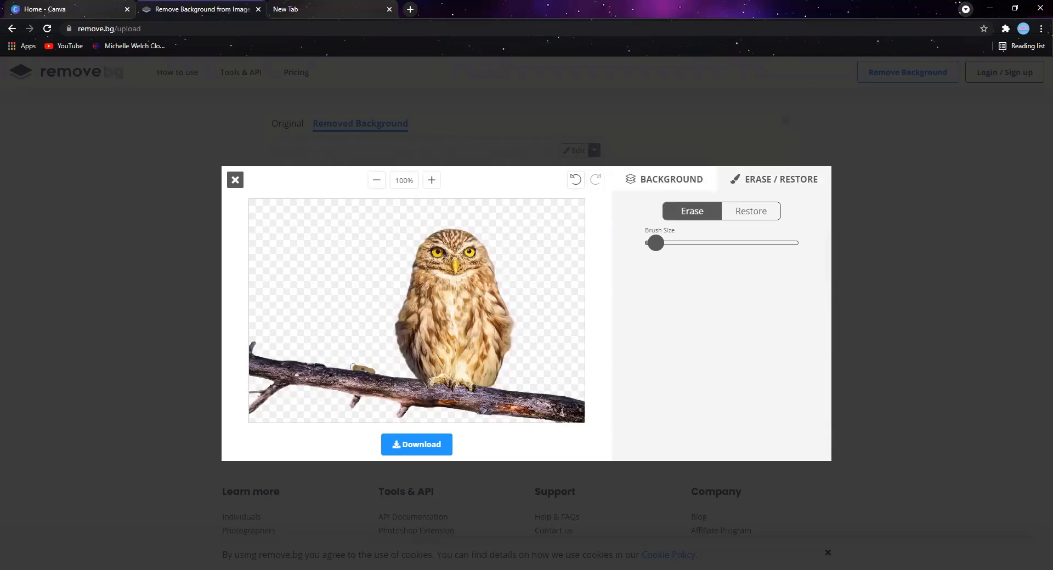
{"action": "left_click_drag", "start_coordinate": [356, 369], "coordinate": [370, 370]}
- Download the edited owl image, open the downloaded PNG, and close the image editor
{"action": "left_click", "coordinate": [414, 456]}
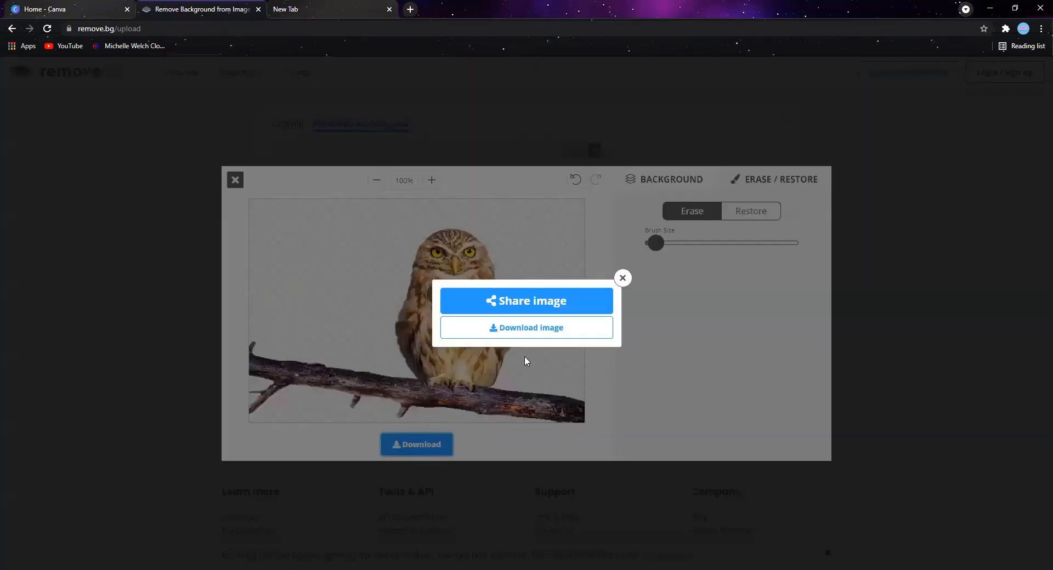
{"action": "left_click", "coordinate": [524, 333]}
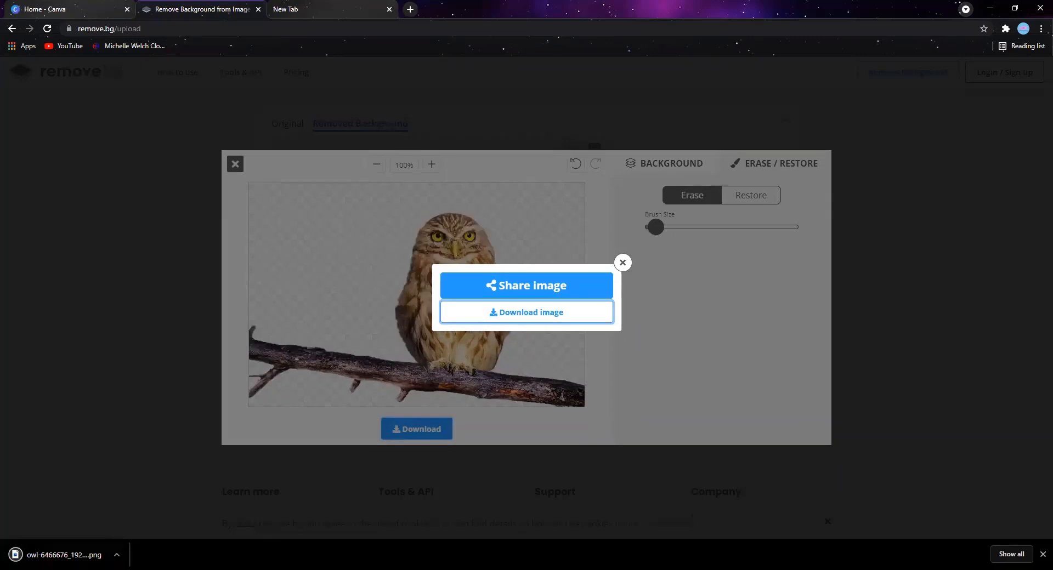
{"action": "left_click", "coordinate": [70, 556]}
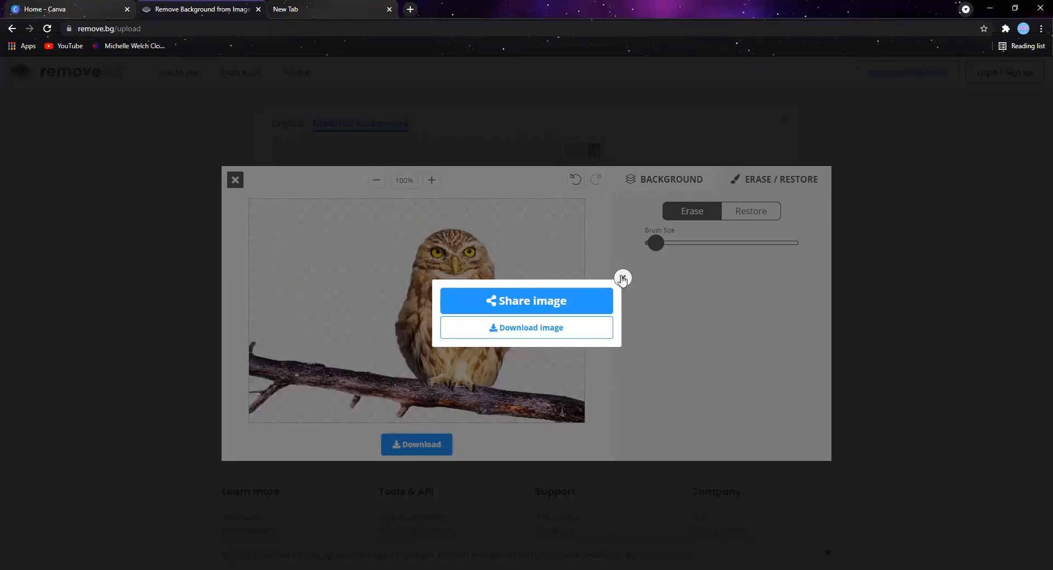
{"action": "left_click", "coordinate": [622, 279]}
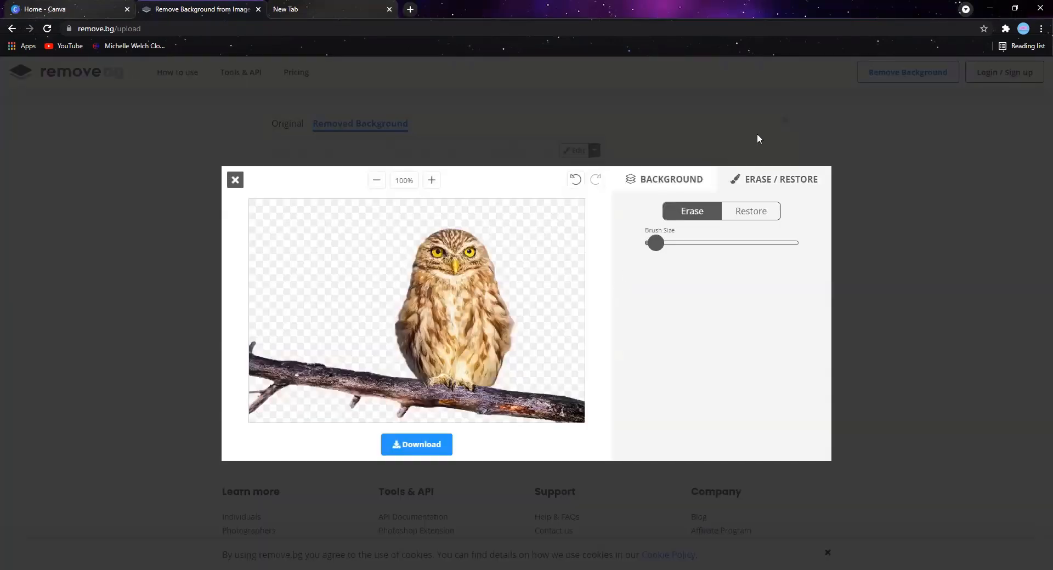
{"action": "left_click", "coordinate": [235, 181]}
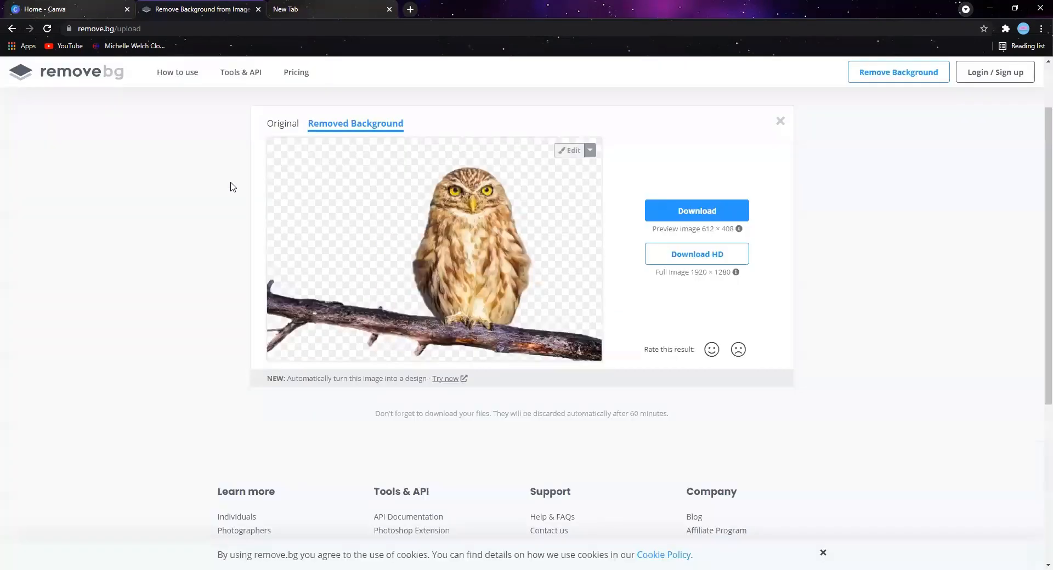
- Switch to Canva, create an Instagram Post design, and place the uploaded owl photo on the page
{"action": "left_click", "coordinate": [78, 12]}
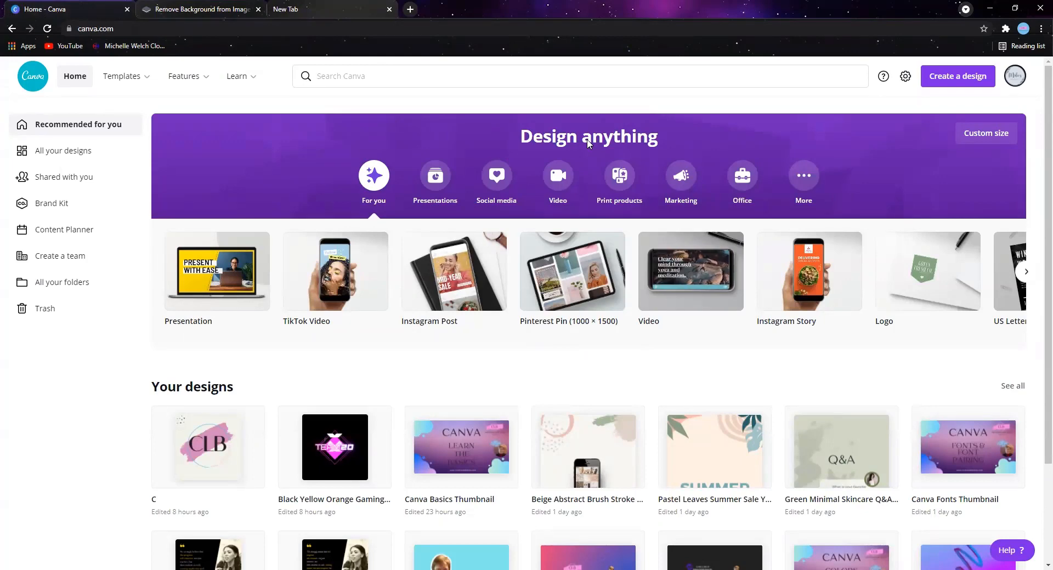
{"action": "left_click", "coordinate": [461, 276]}
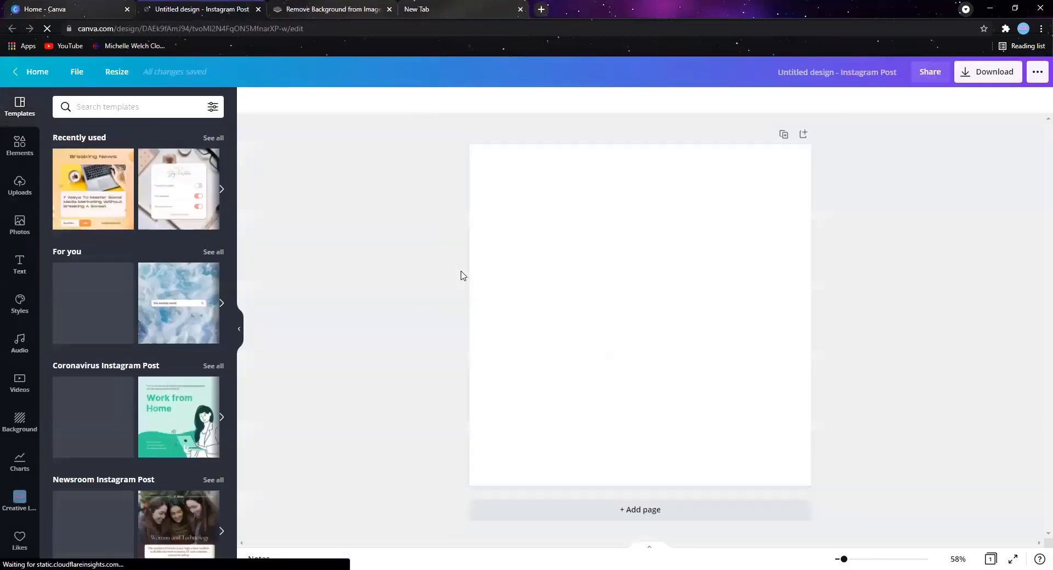
{"action": "left_click", "coordinate": [19, 190]}
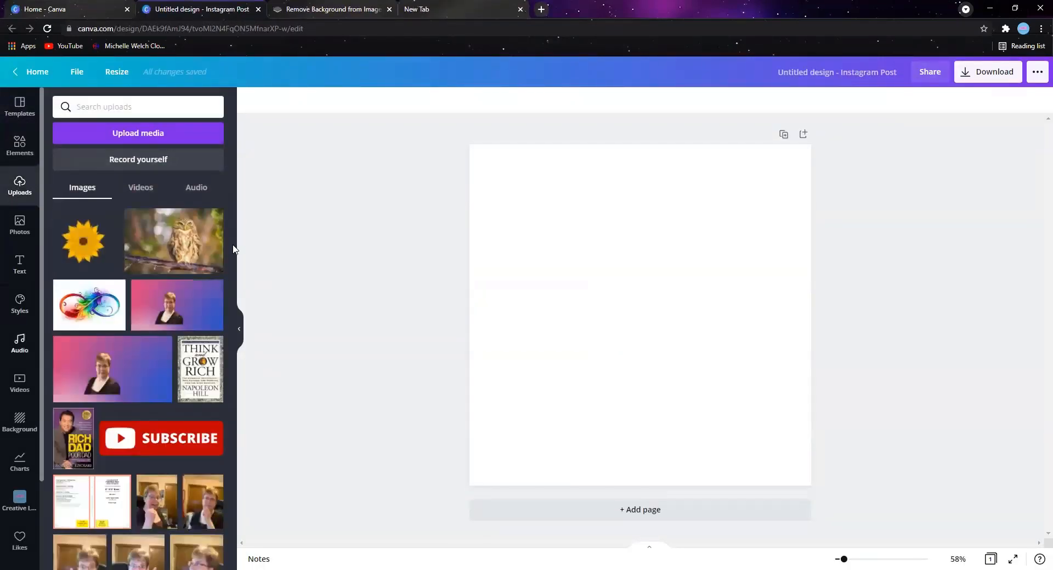
{"action": "left_click", "coordinate": [179, 241]}
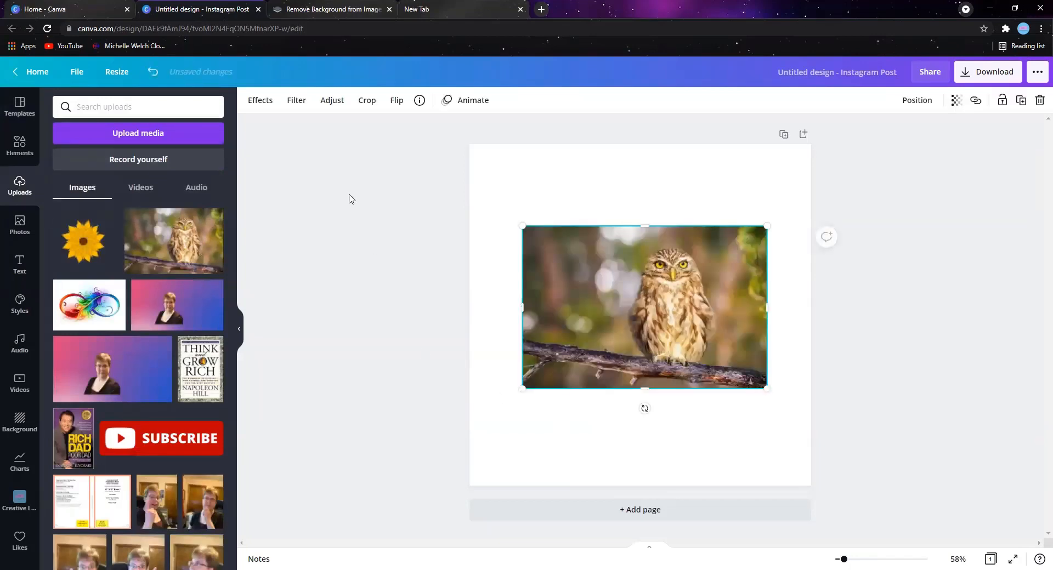
- Remove the owl photo's background with the Background Remover effect and enlarge the photo from its upper-left corner
{"action": "left_click", "coordinate": [261, 103]}
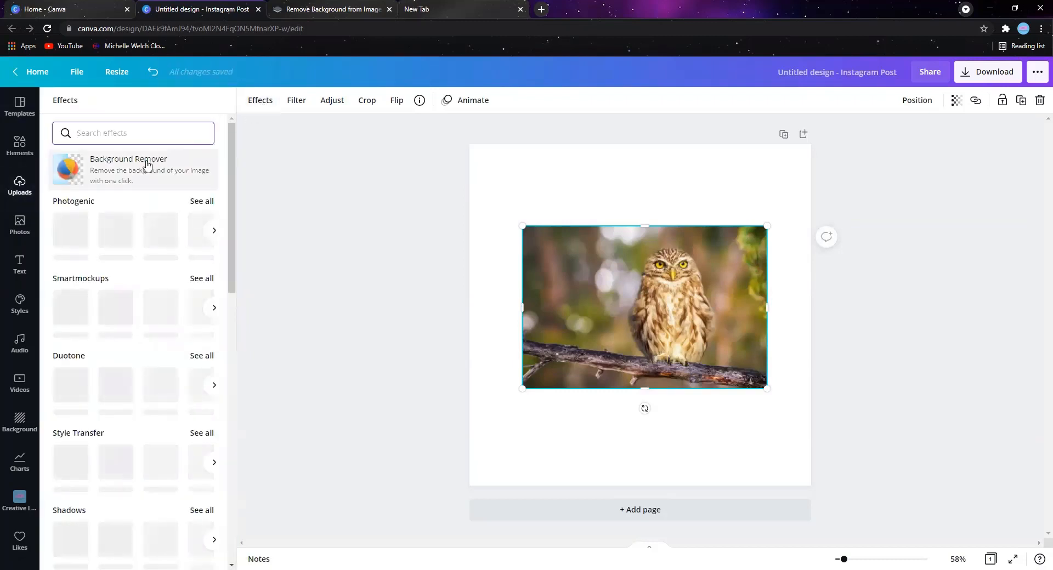
{"action": "left_click", "coordinate": [130, 174]}
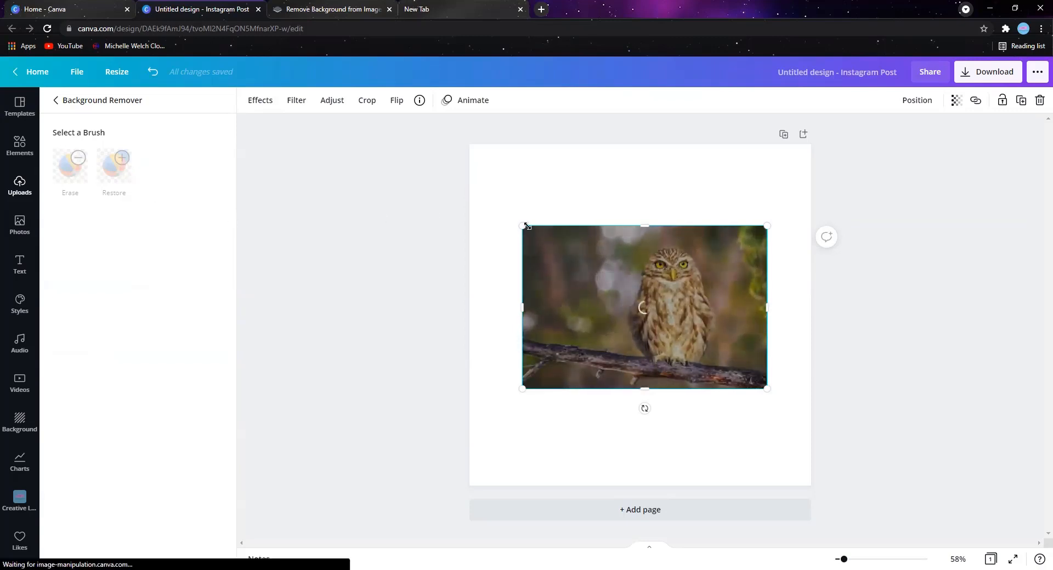
{"action": "left_click_drag", "start_coordinate": [522, 226], "coordinate": [492, 202]}
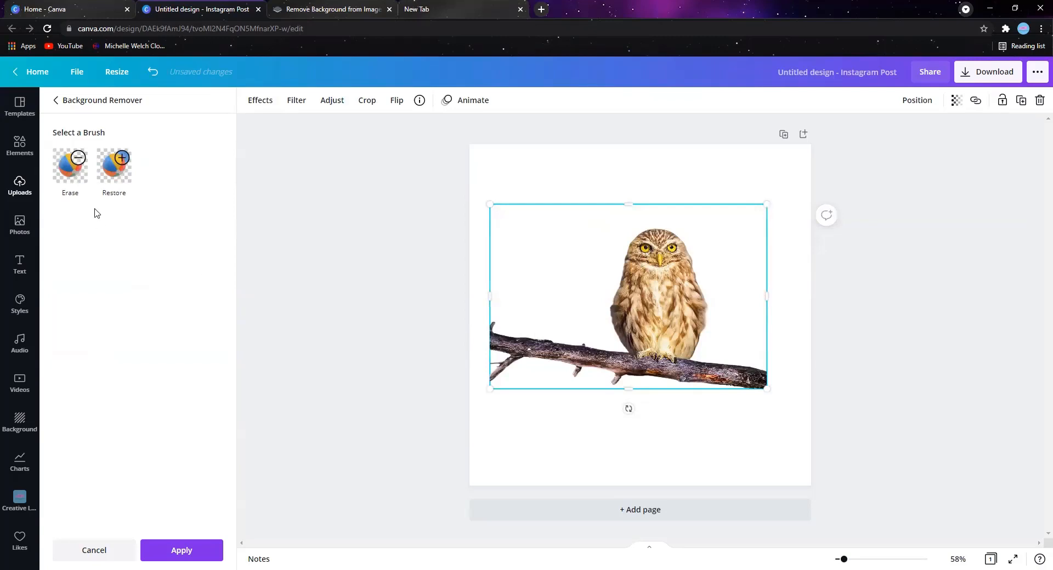
- Reduce the Erase brush size to 7, switch to Restore at size 50, and restore the background around the owl
{"action": "left_click", "coordinate": [75, 176]}
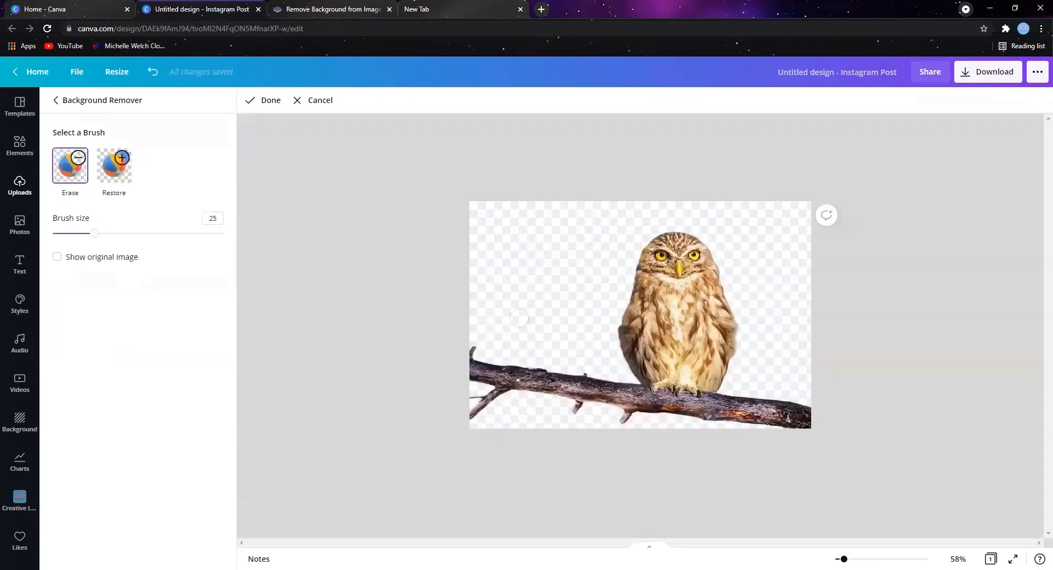
{"action": "left_click_drag", "start_coordinate": [92, 236], "coordinate": [63, 234]}
{"action": "left_click", "coordinate": [119, 166]}
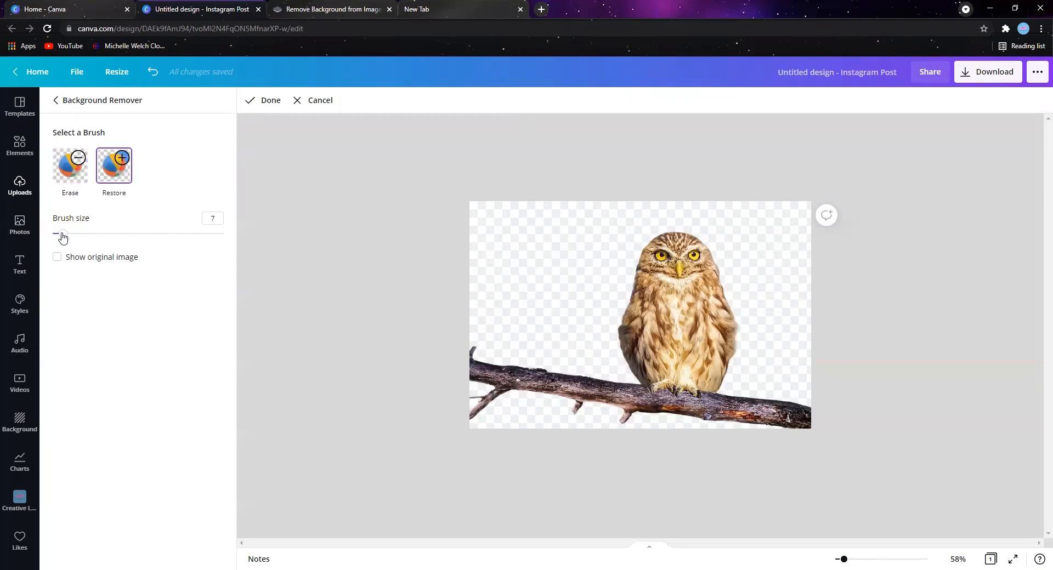
{"action": "left_click_drag", "start_coordinate": [62, 235], "coordinate": [137, 236]}
{"action": "mouse_move", "coordinate": [610, 342]}
{"action": "left_mouse_down"}
{"action": "mouse_move", "coordinate": [634, 379]}
{"action": "mouse_move", "coordinate": [624, 312]}
{"action": "mouse_move", "coordinate": [638, 258]}
{"action": "mouse_move", "coordinate": [670, 241]}
{"action": "mouse_move", "coordinate": [707, 239]}
{"action": "mouse_move", "coordinate": [724, 248]}
{"action": "mouse_move", "coordinate": [727, 390]}
{"action": "left_mouse_up"}
- Erase part of the restored background along the owl's right side with brush size 23, and discard the brush edits
{"action": "left_click", "coordinate": [67, 171]}
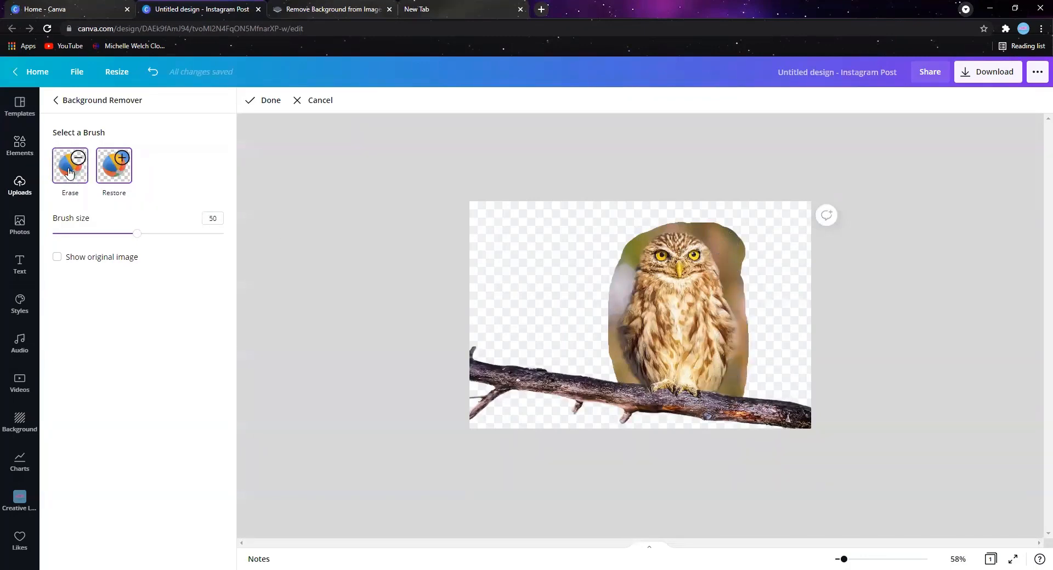
{"action": "left_click_drag", "start_coordinate": [136, 234], "coordinate": [90, 234]}
{"action": "mouse_move", "coordinate": [751, 269]}
{"action": "left_mouse_down"}
{"action": "mouse_move", "coordinate": [718, 225]}
{"action": "mouse_move", "coordinate": [689, 218]}
{"action": "mouse_move", "coordinate": [740, 259]}
{"action": "mouse_move", "coordinate": [754, 317]}
{"action": "left_mouse_up"}
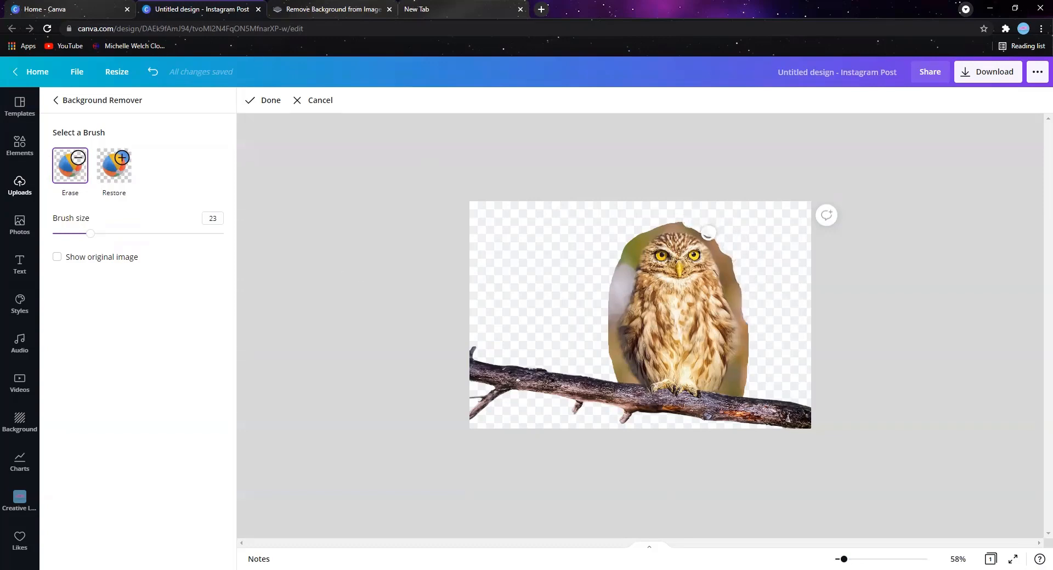
{"action": "mouse_move", "coordinate": [708, 233]}
{"action": "left_mouse_down"}
{"action": "mouse_move", "coordinate": [736, 297]}
{"action": "mouse_move", "coordinate": [732, 244]}
{"action": "mouse_move", "coordinate": [754, 335]}
{"action": "left_mouse_up"}
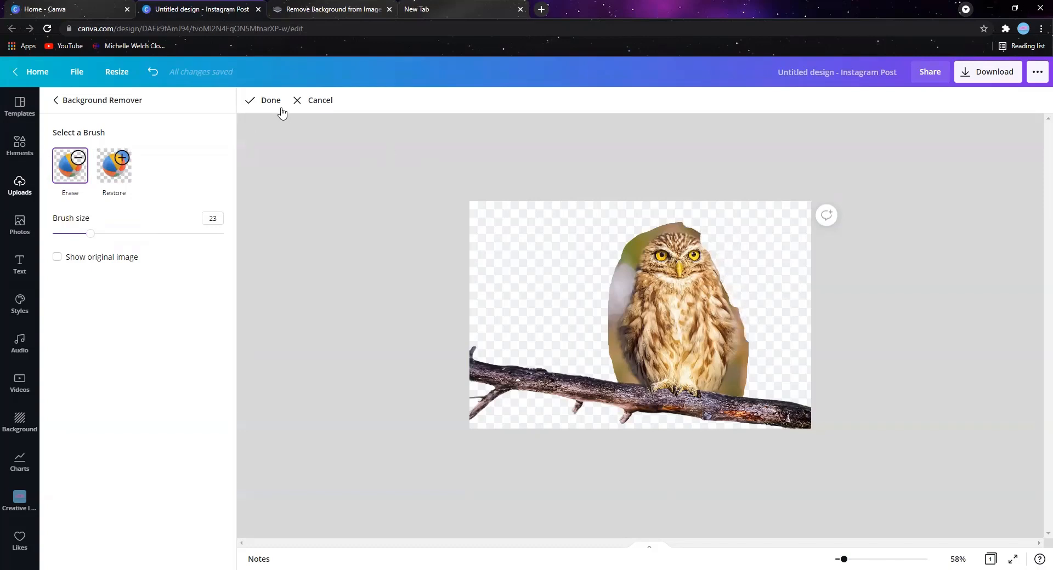
{"action": "left_click", "coordinate": [303, 106]}
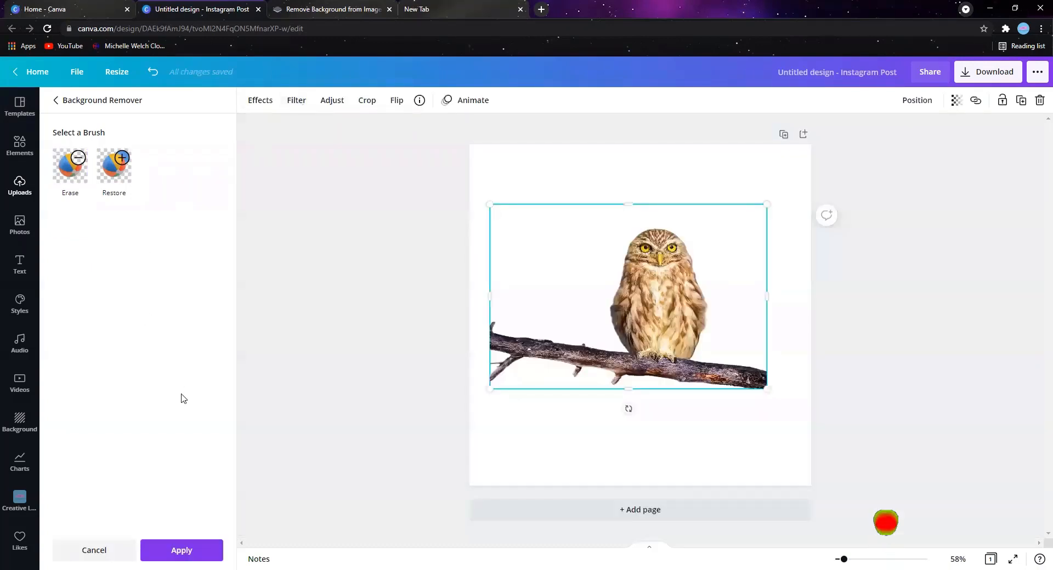
- Apply the background removal to the owl photo and look through the available effects
{"action": "left_click", "coordinate": [174, 554]}
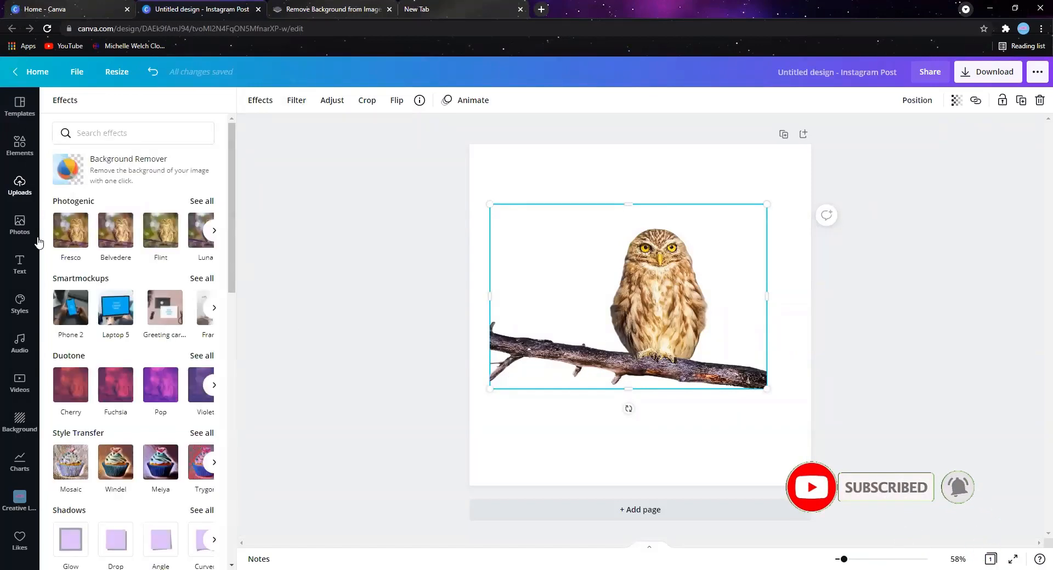
{"action": "left_click", "coordinate": [111, 261]}
{"action": "scroll", "coordinate": [112, 262], "scroll_direction": "down", "scroll_amount": 5}
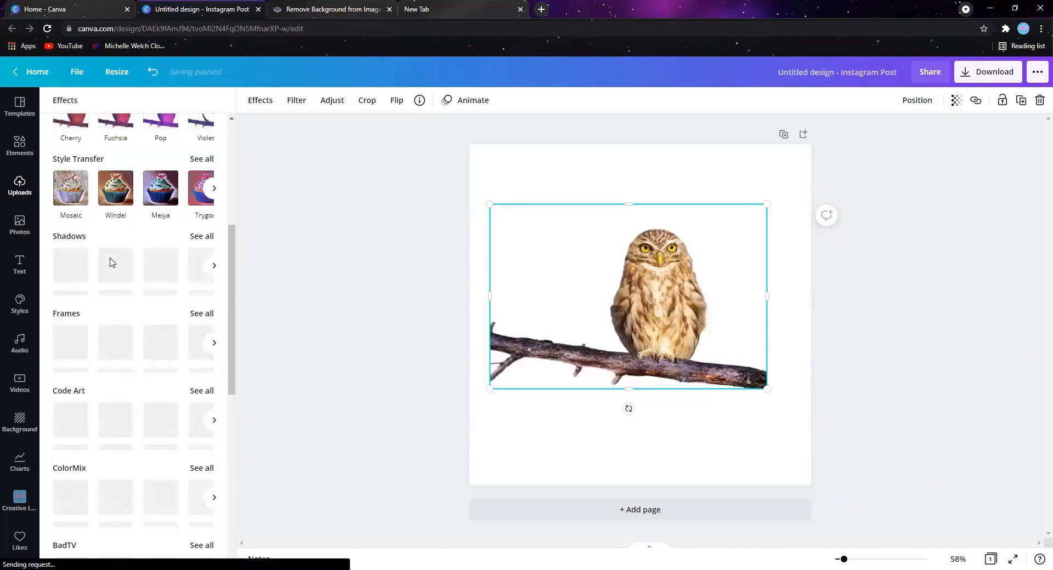
{"action": "scroll", "coordinate": [108, 283], "scroll_direction": "up", "scroll_amount": 5}
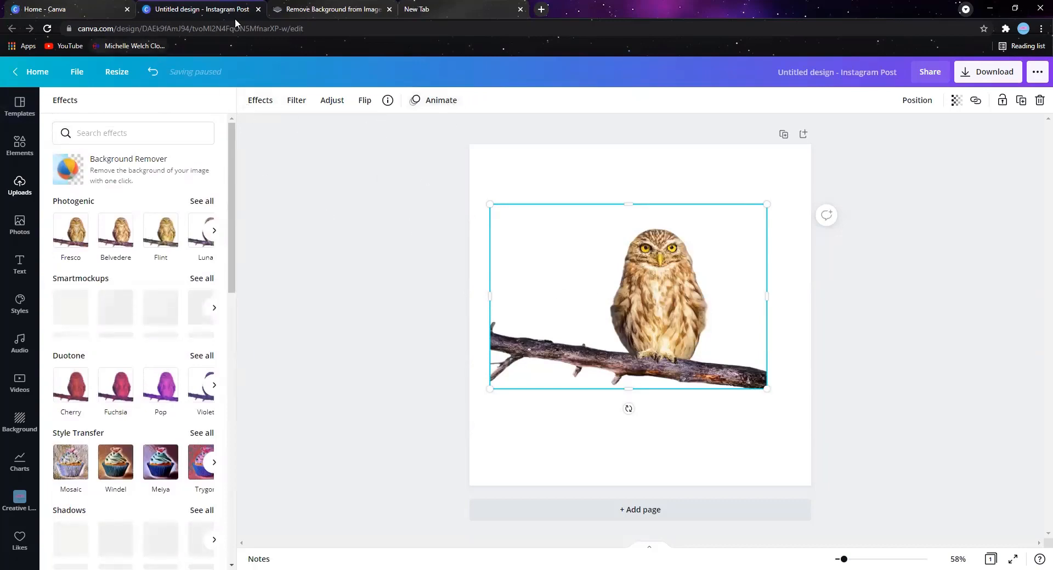
- Close the current design and create another blank Instagram Post design
{"action": "left_click", "coordinate": [259, 9]}
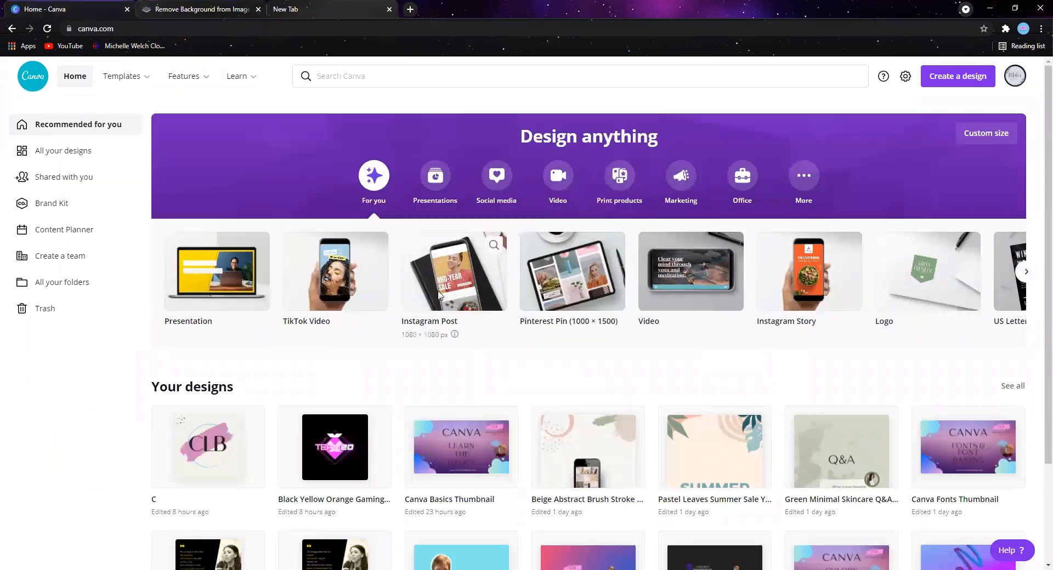
{"action": "left_click", "coordinate": [431, 310]}
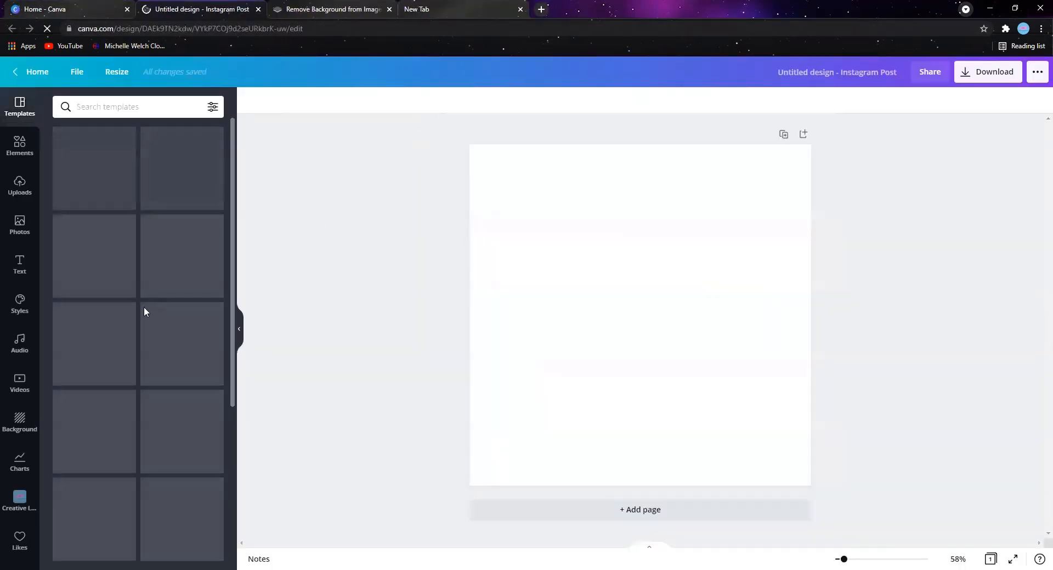
- Place the uploaded sunflower image on the page and set the page background to bright purple
{"action": "left_click", "coordinate": [19, 188]}
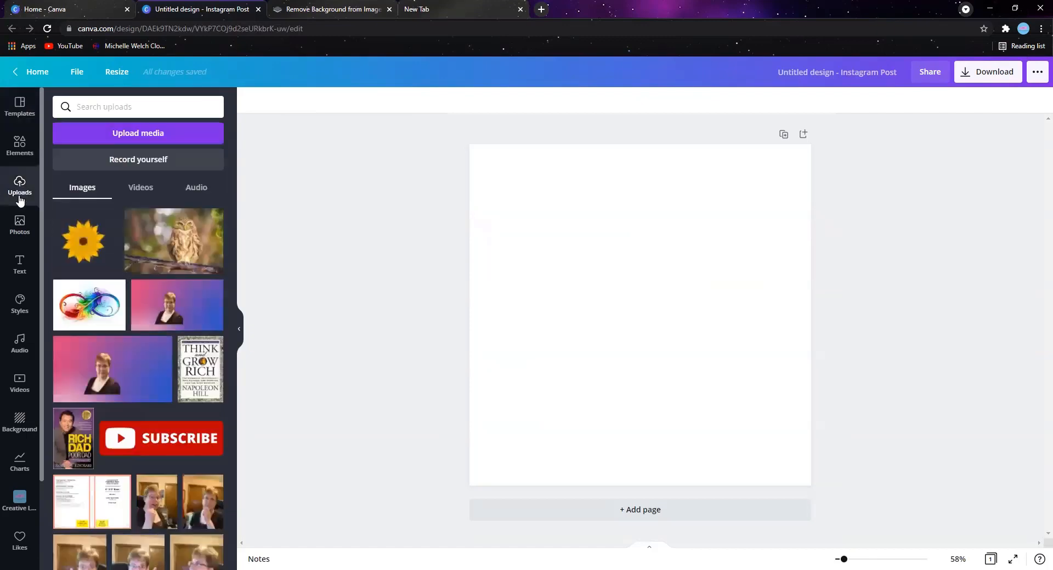
{"action": "left_click", "coordinate": [80, 251]}
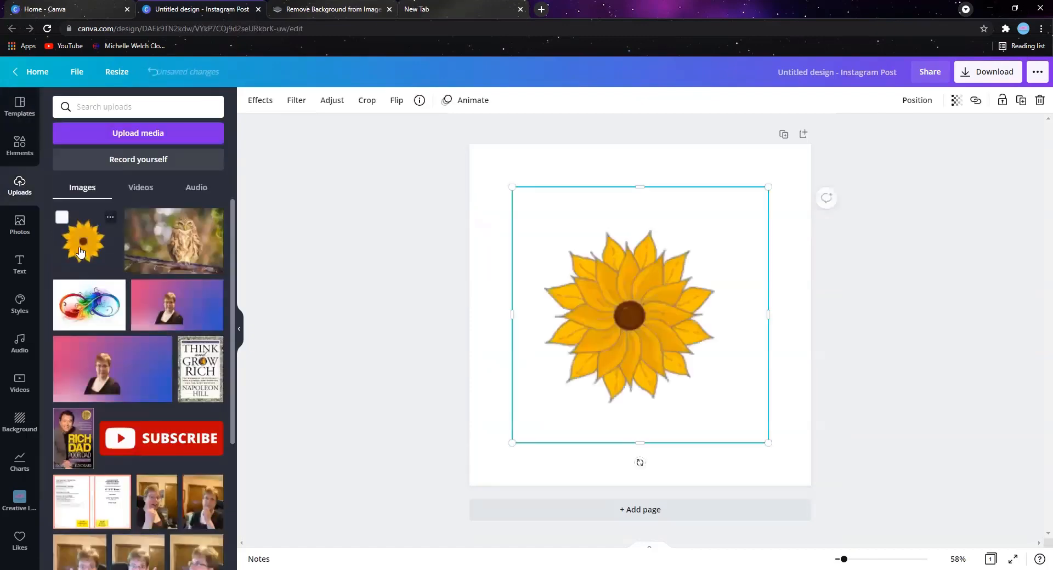
{"action": "left_click", "coordinate": [490, 172]}
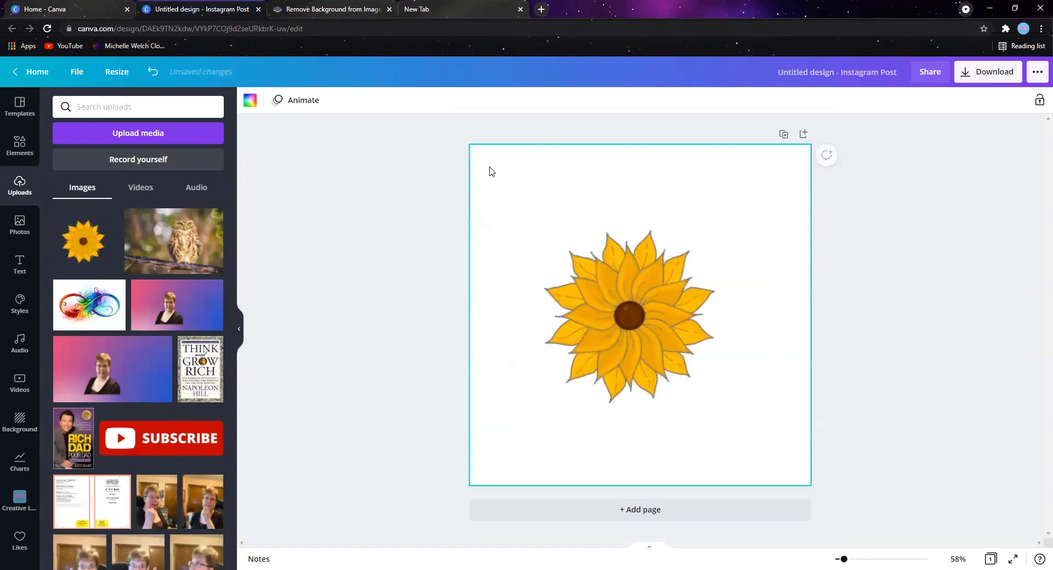
{"action": "left_click", "coordinate": [253, 105]}
{"action": "left_click", "coordinate": [123, 237]}
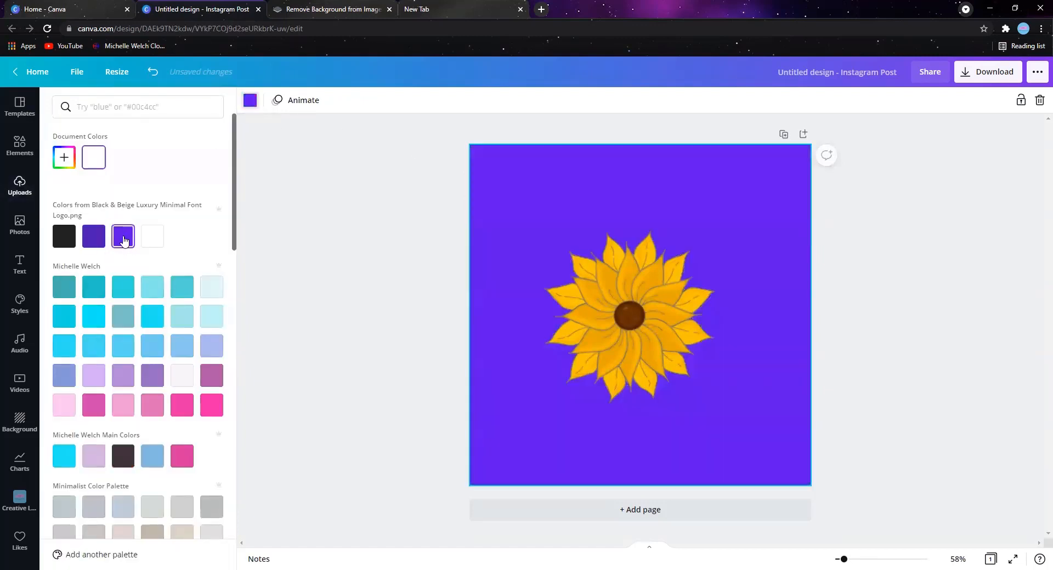
- Add a second page and place the red "Ho Ho Ho" graphic from the uploads on it
{"action": "left_click", "coordinate": [649, 510]}
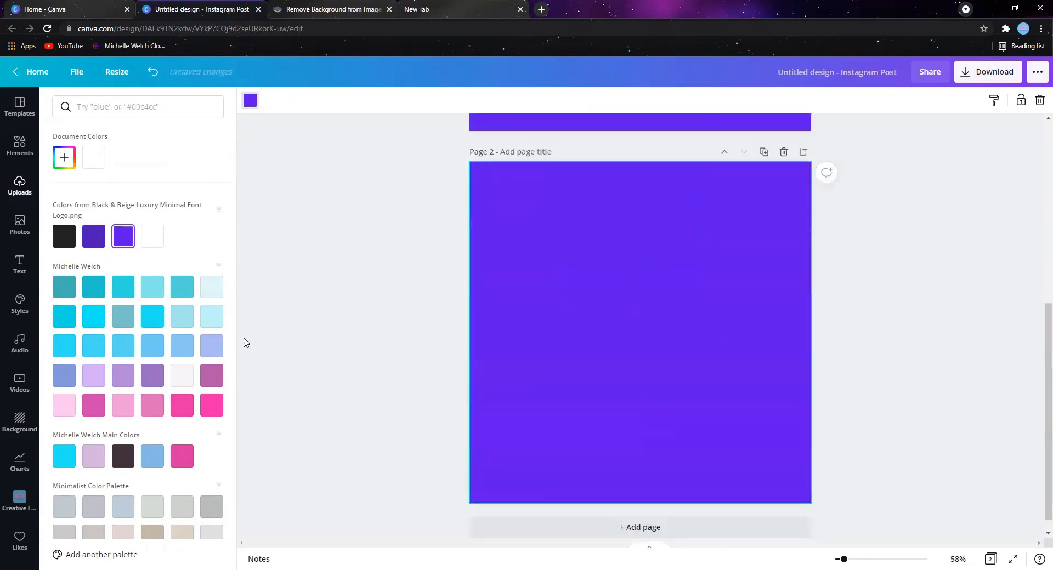
{"action": "left_click", "coordinate": [20, 186]}
{"action": "scroll", "coordinate": [126, 329], "scroll_direction": "down", "scroll_amount": 15}
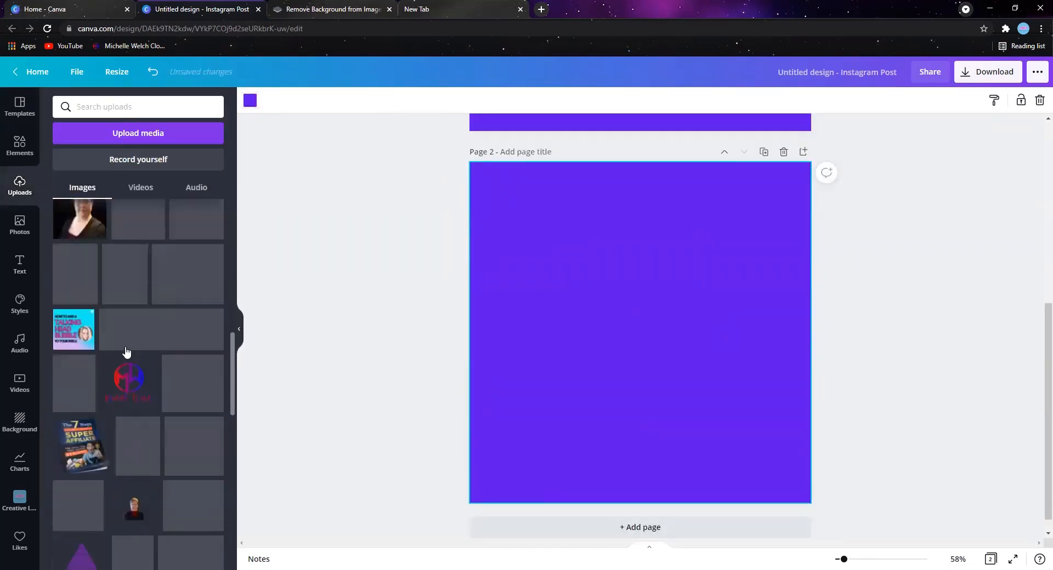
{"action": "scroll", "coordinate": [126, 351], "scroll_direction": "down", "scroll_amount": 20}
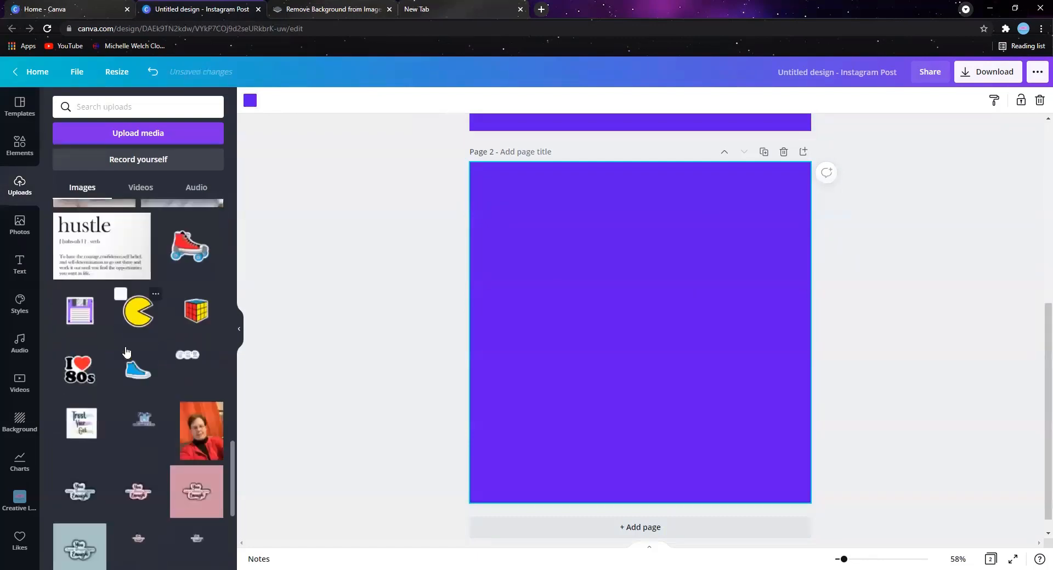
{"action": "scroll", "coordinate": [126, 351], "scroll_direction": "down", "scroll_amount": 20}
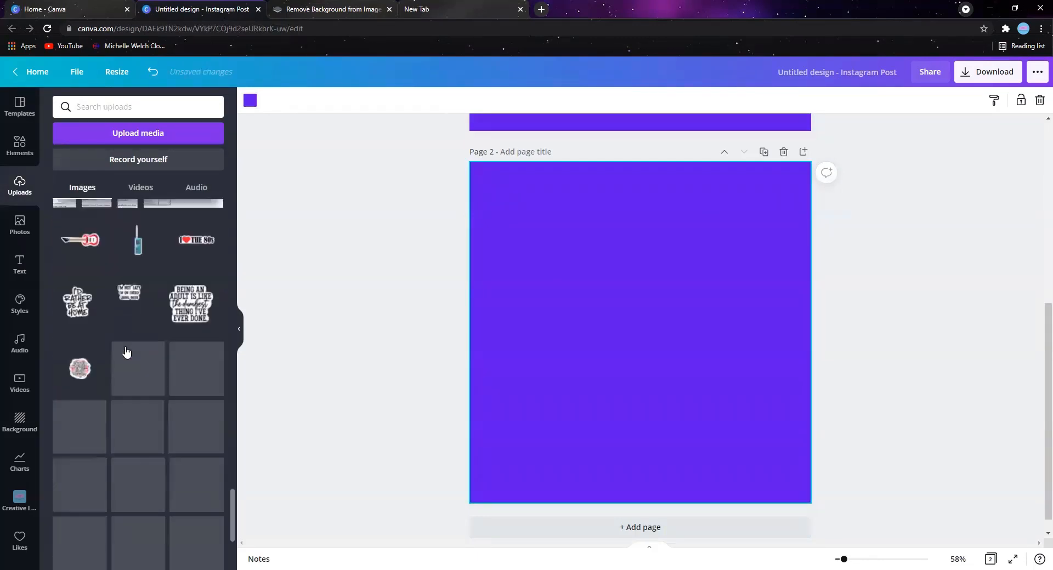
{"action": "scroll", "coordinate": [126, 351], "scroll_direction": "down", "scroll_amount": 15}
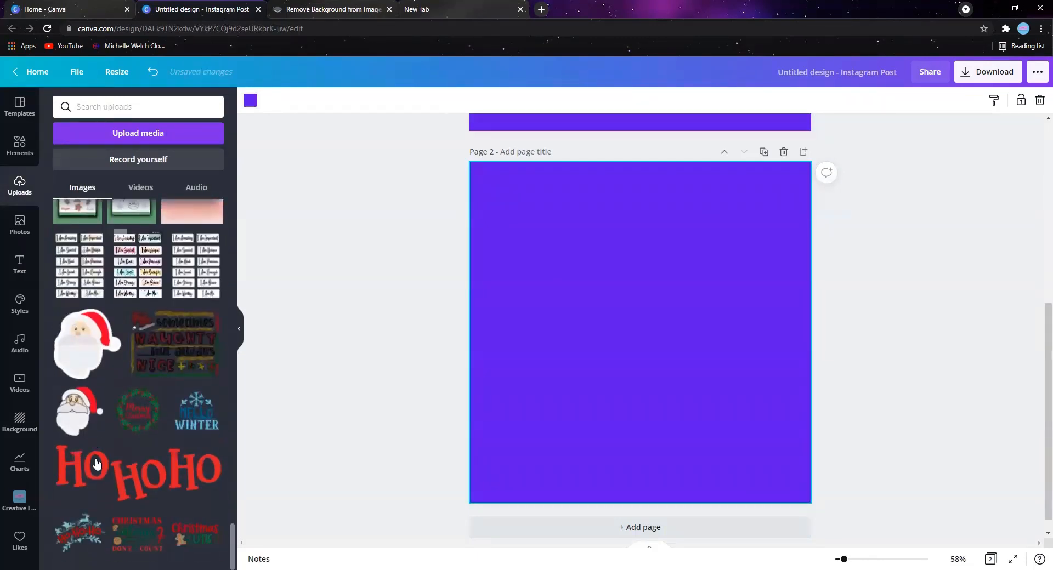
{"action": "left_click", "coordinate": [117, 479]}
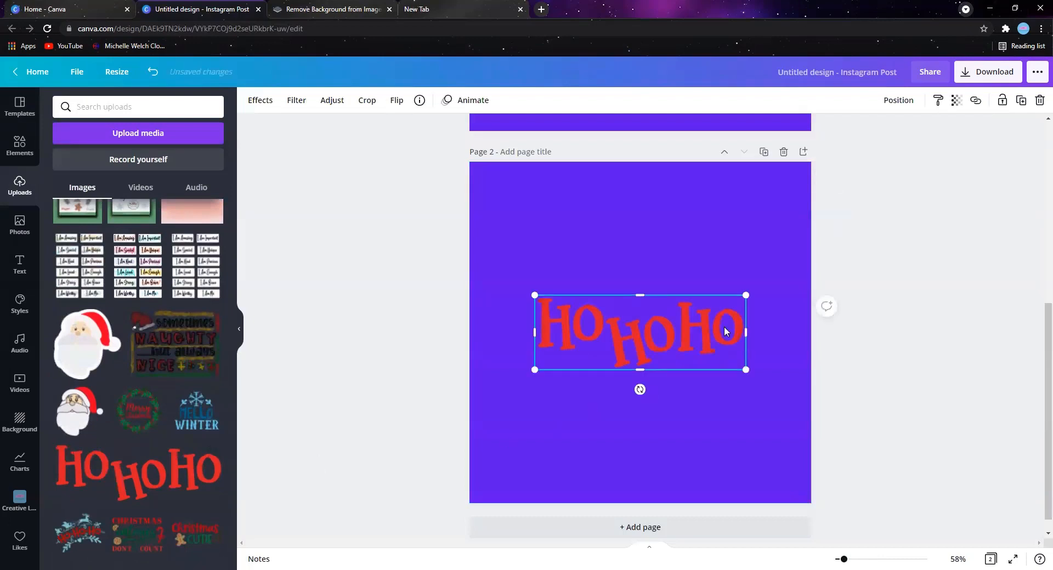
- Enlarge the "Ho Ho Ho" graphic to about 801 by 283 and shift it slightly up and left on the page
{"action": "left_click_drag", "start_coordinate": [746, 294], "coordinate": [788, 281]}
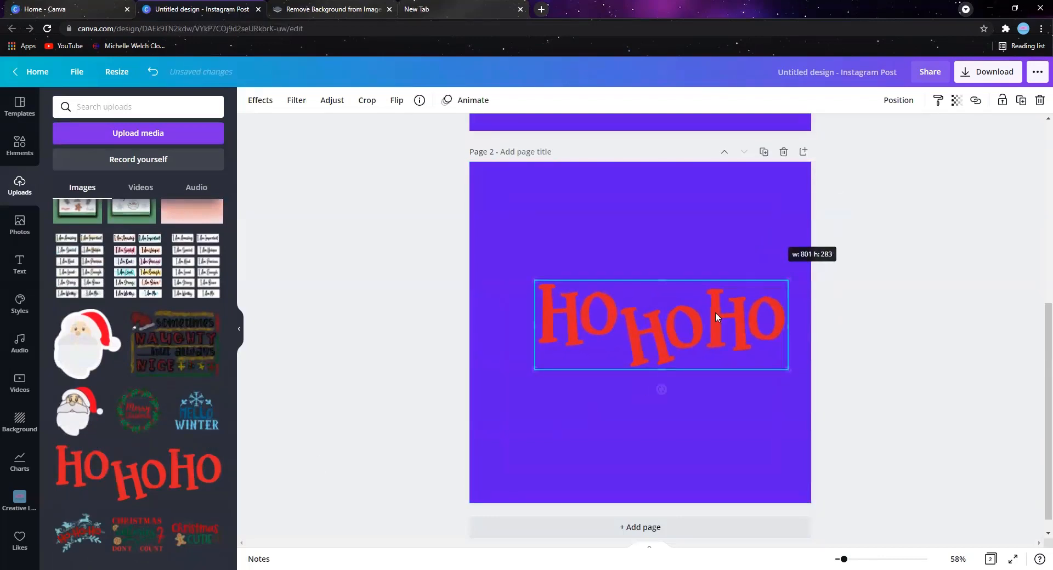
{"action": "left_click_drag", "start_coordinate": [712, 340], "coordinate": [684, 326]}
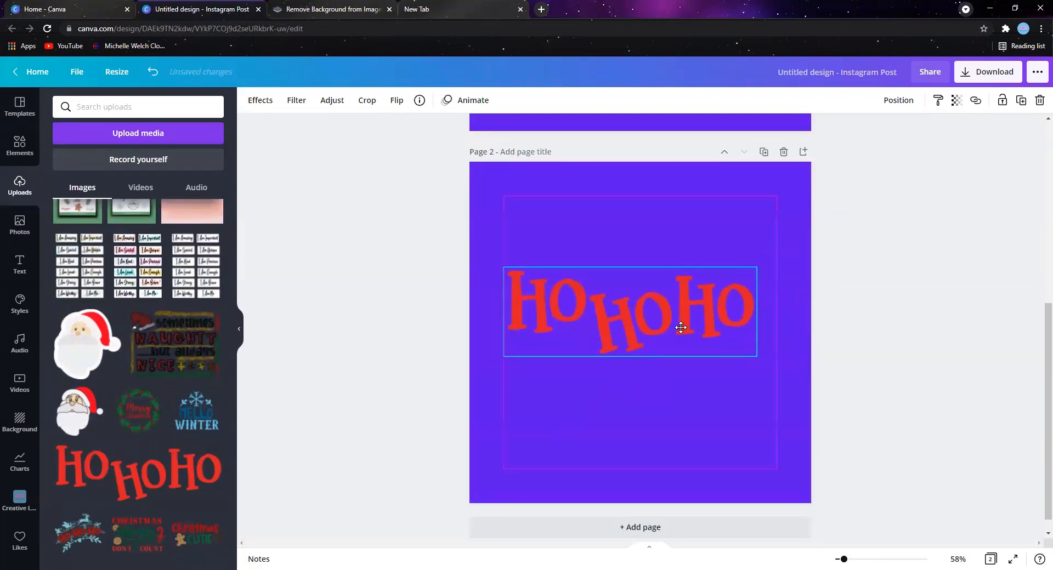
{"action": "scroll", "coordinate": [137, 383], "scroll_direction": "down", "scroll_amount": 15}
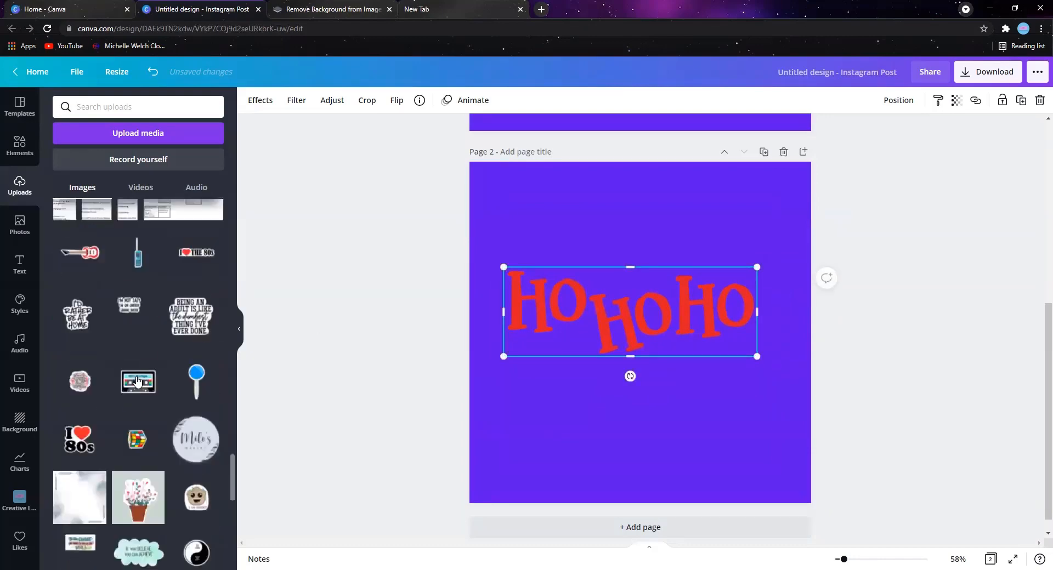
{"action": "scroll", "coordinate": [137, 381], "scroll_direction": "up", "scroll_amount": 10}
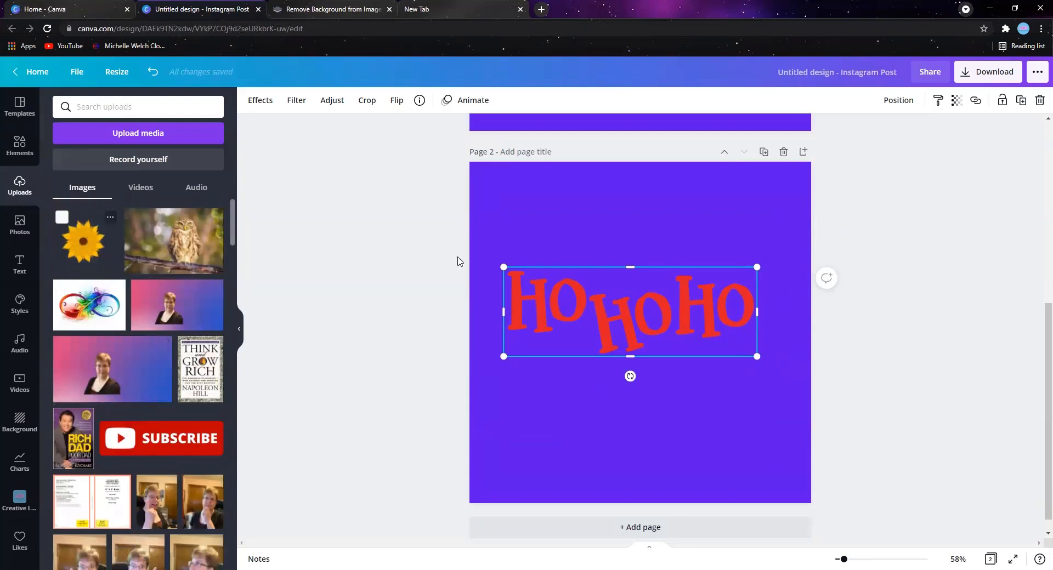
- Add the Glow shadow effect to the sunflower on page 1
{"action": "scroll", "coordinate": [673, 315], "scroll_direction": "up", "scroll_amount": 2}
{"action": "scroll", "coordinate": [673, 316], "scroll_direction": "up", "scroll_amount": 5}
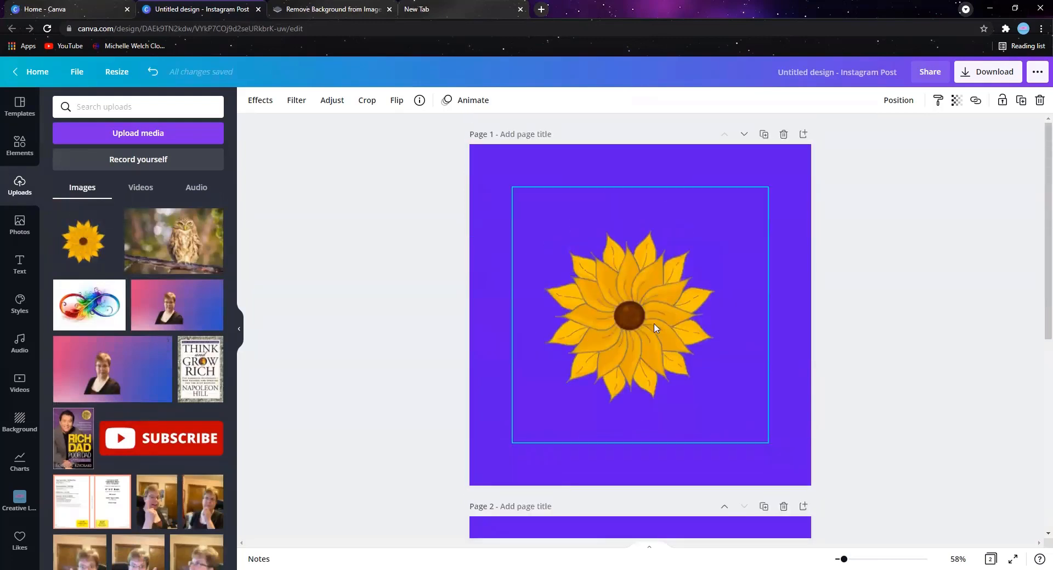
{"action": "left_click", "coordinate": [628, 295]}
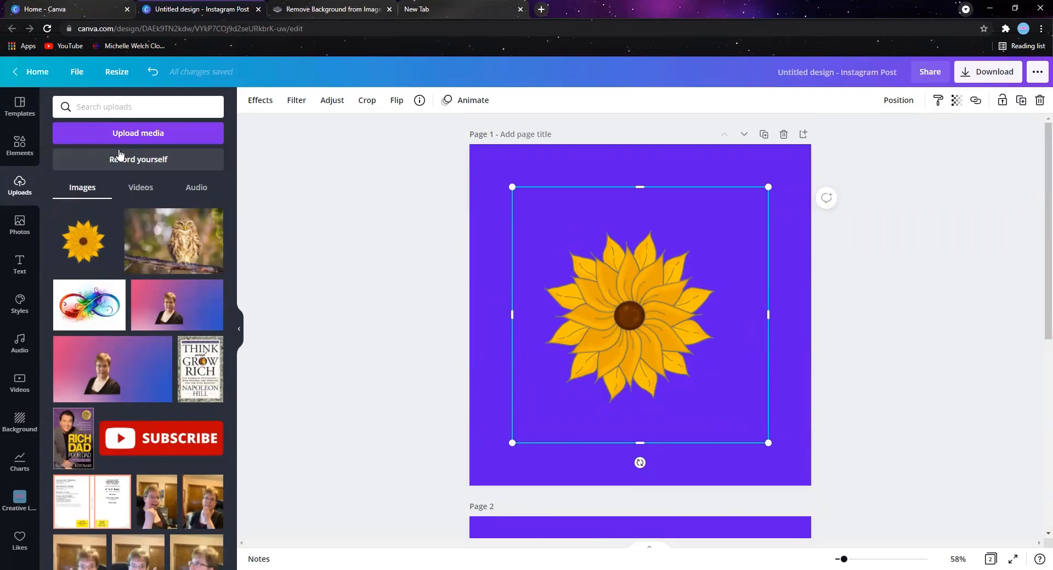
{"action": "left_click", "coordinate": [262, 102]}
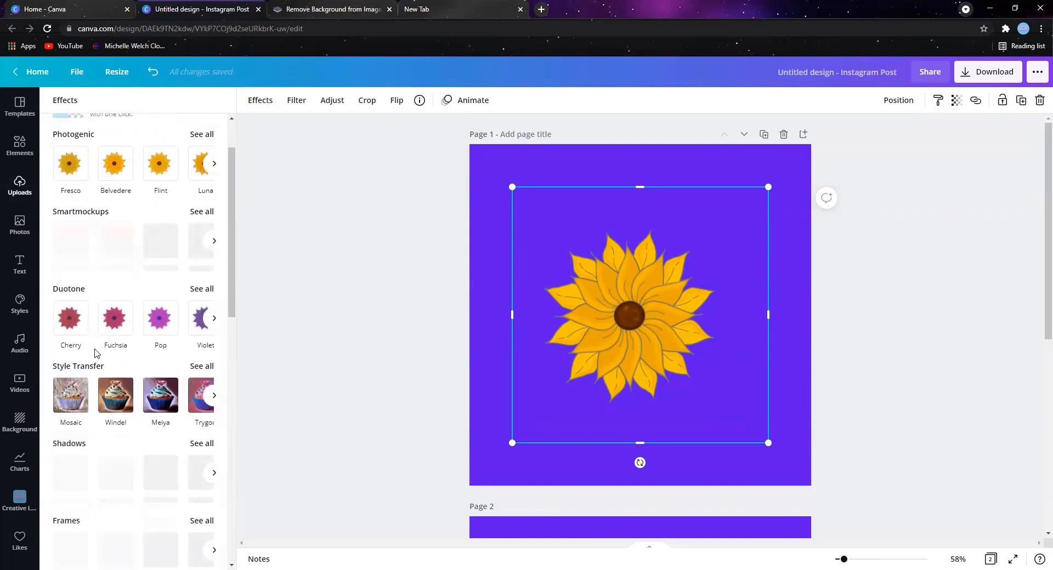
{"action": "scroll", "coordinate": [82, 378], "scroll_direction": "down", "scroll_amount": 3}
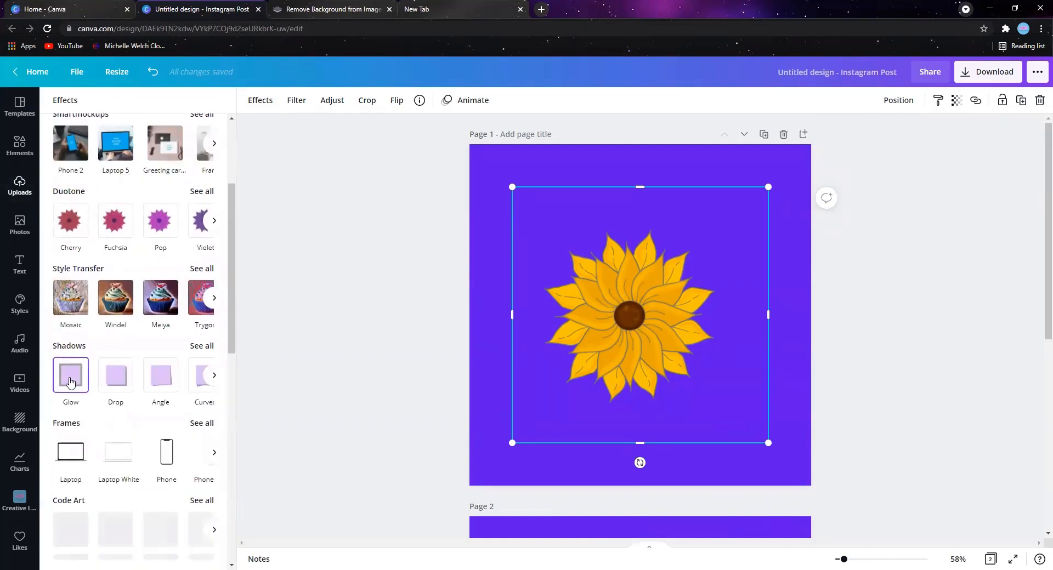
{"action": "left_click", "coordinate": [70, 382]}
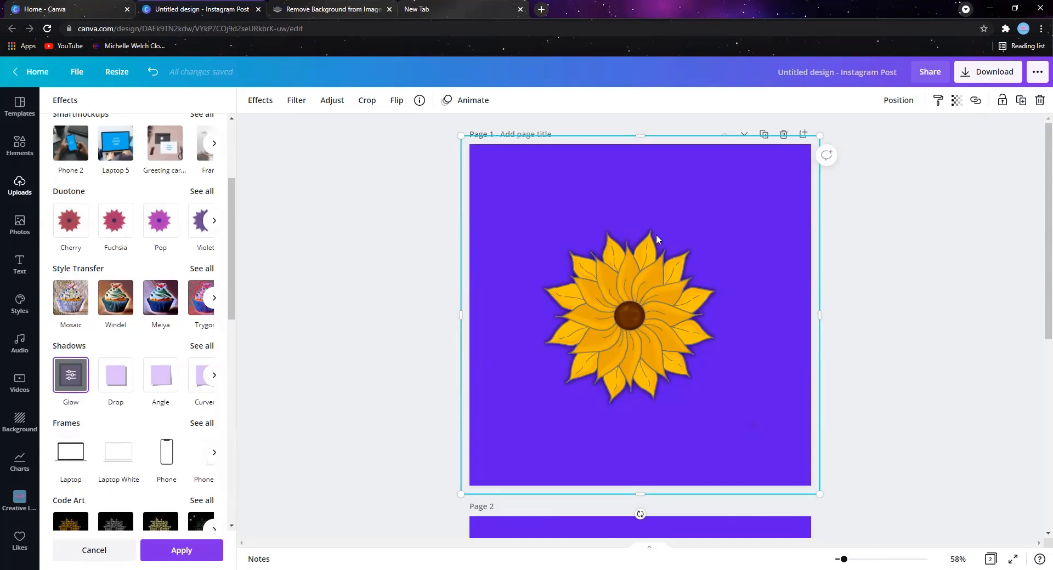
- Set the sunflower's glow to transparency 100, blur 0 and size 8
{"action": "left_click", "coordinate": [73, 378]}
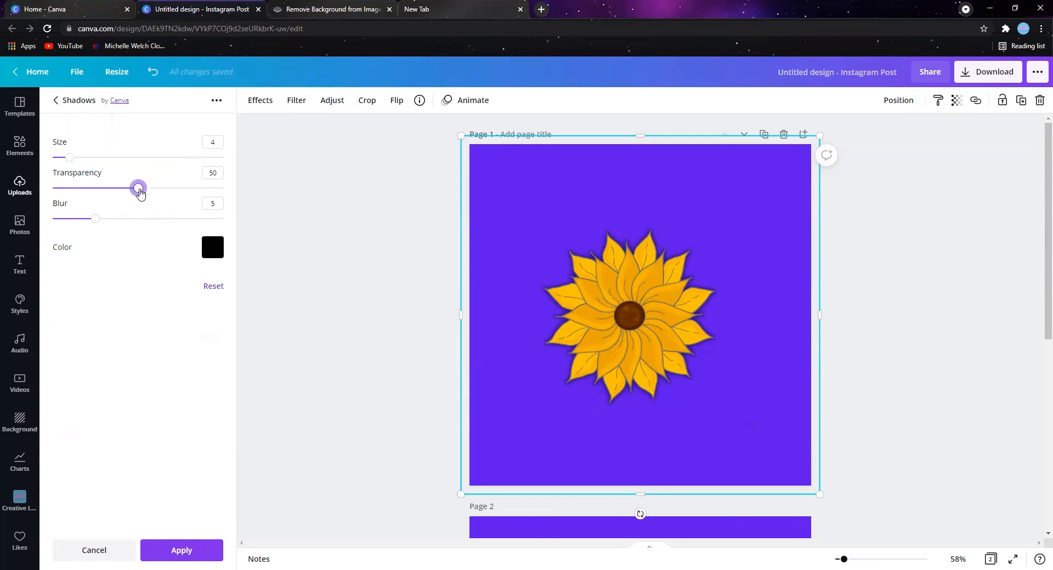
{"action": "left_click_drag", "start_coordinate": [137, 188], "coordinate": [225, 188]}
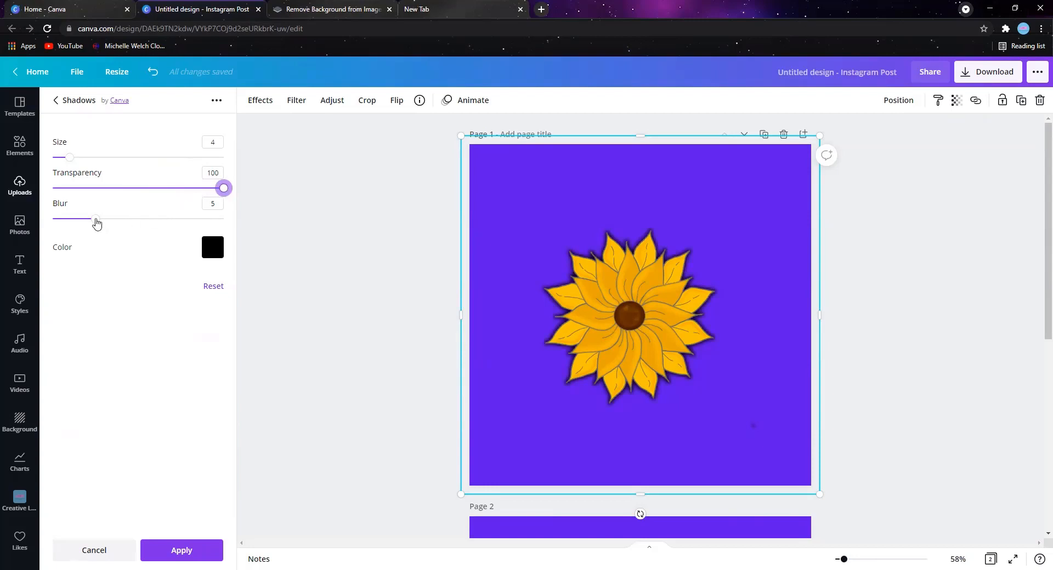
{"action": "left_click_drag", "start_coordinate": [96, 220], "coordinate": [54, 223]}
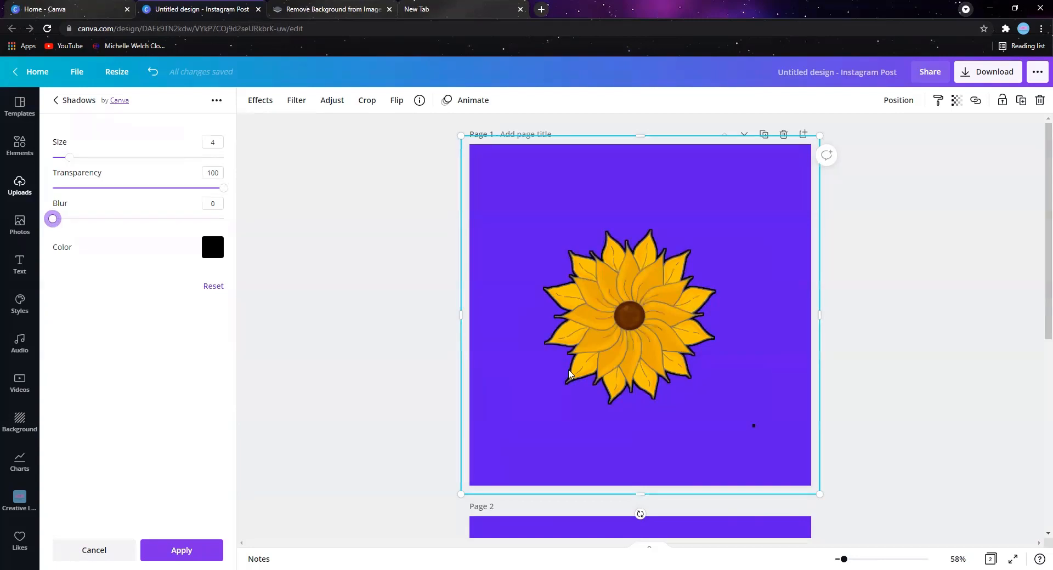
{"action": "left_click", "coordinate": [69, 158]}
{"action": "left_click_drag", "start_coordinate": [69, 159], "coordinate": [87, 162]}
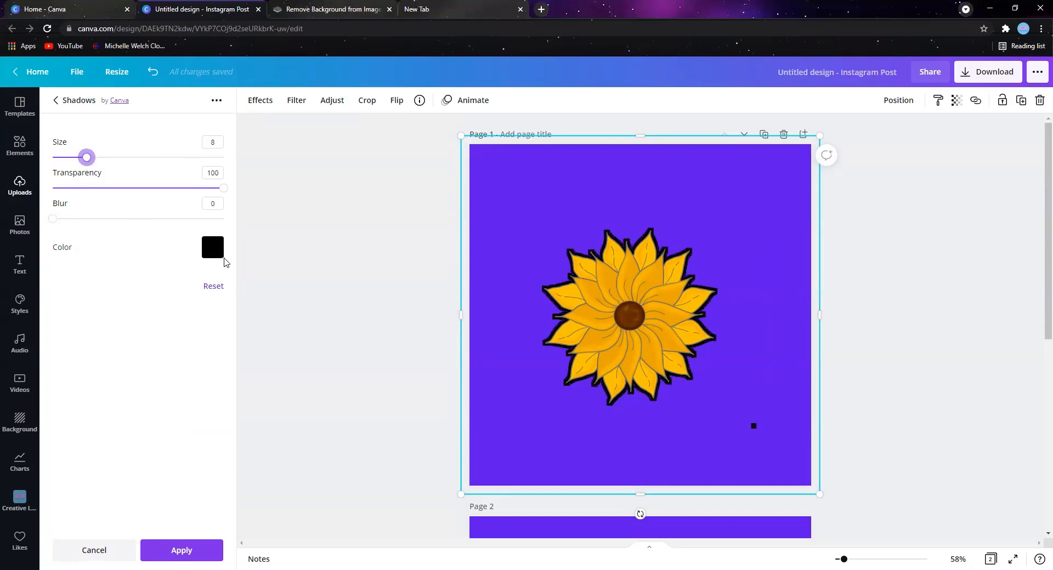
- Try white and light blue as the sunflower's glow color, and settle on white
{"action": "left_click", "coordinate": [215, 252]}
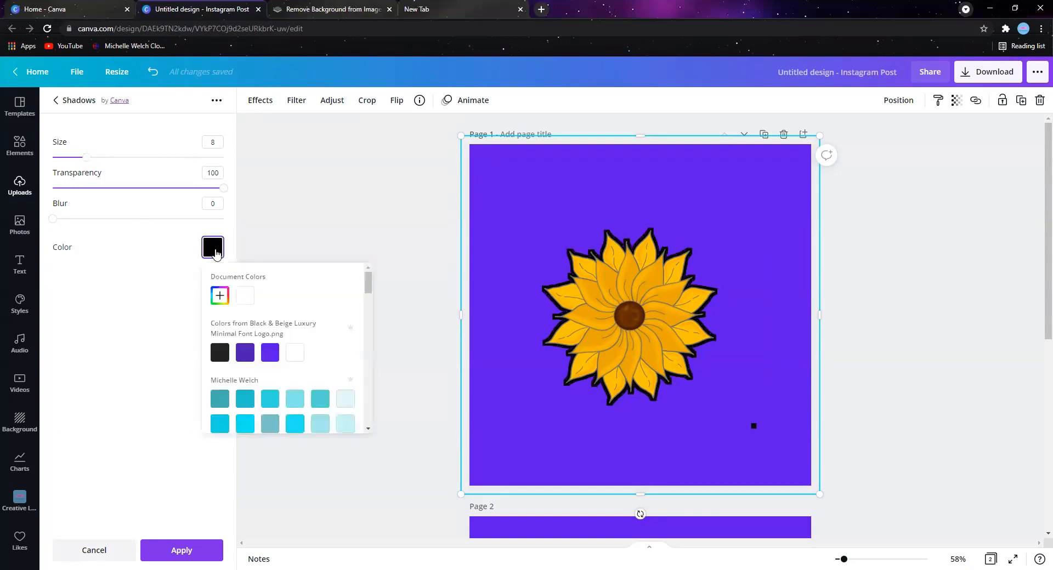
{"action": "left_click", "coordinate": [299, 357]}
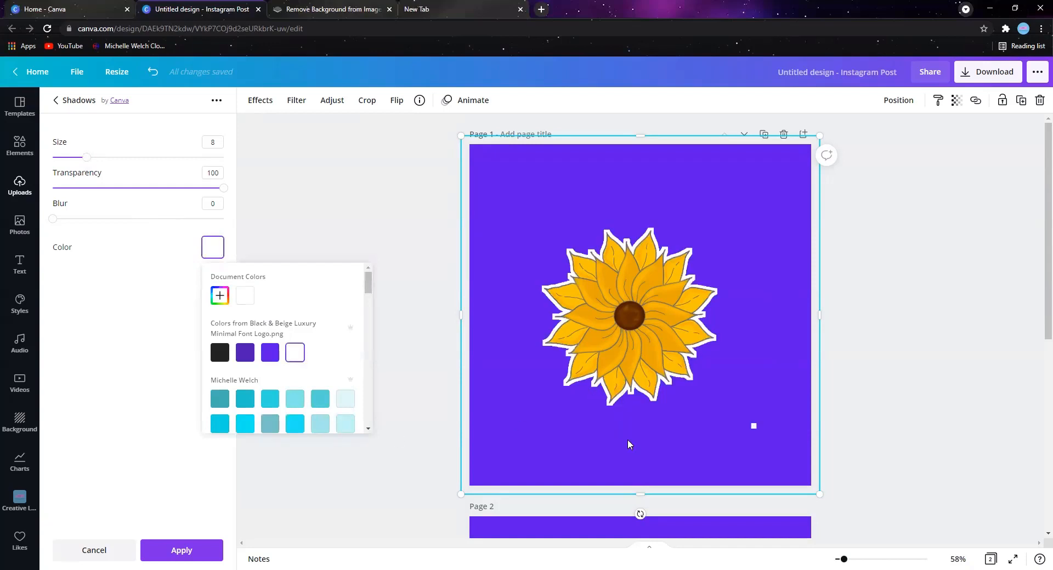
{"action": "scroll", "coordinate": [346, 363], "scroll_direction": "down", "scroll_amount": 3}
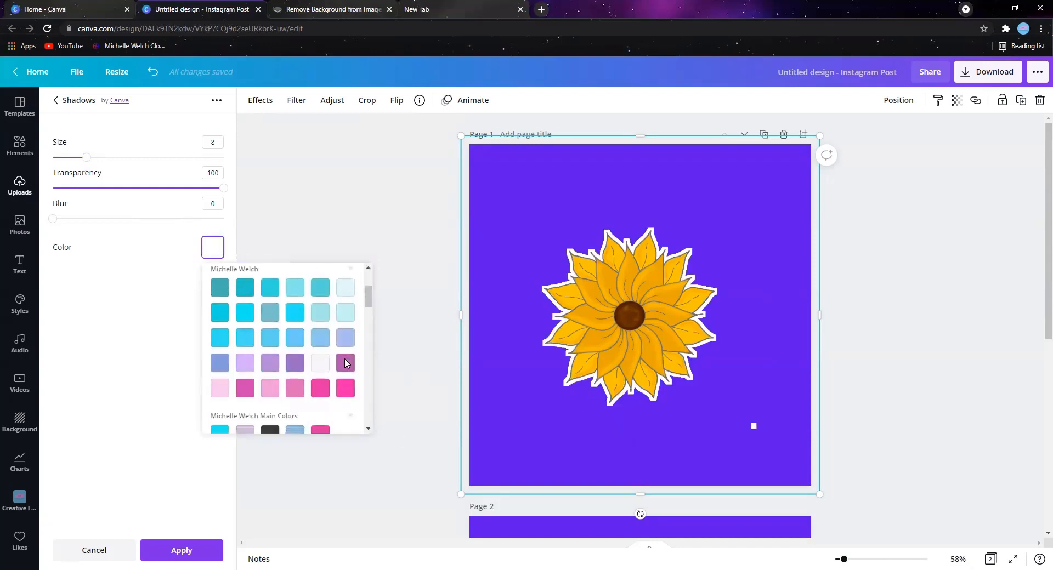
{"action": "left_click", "coordinate": [267, 295]}
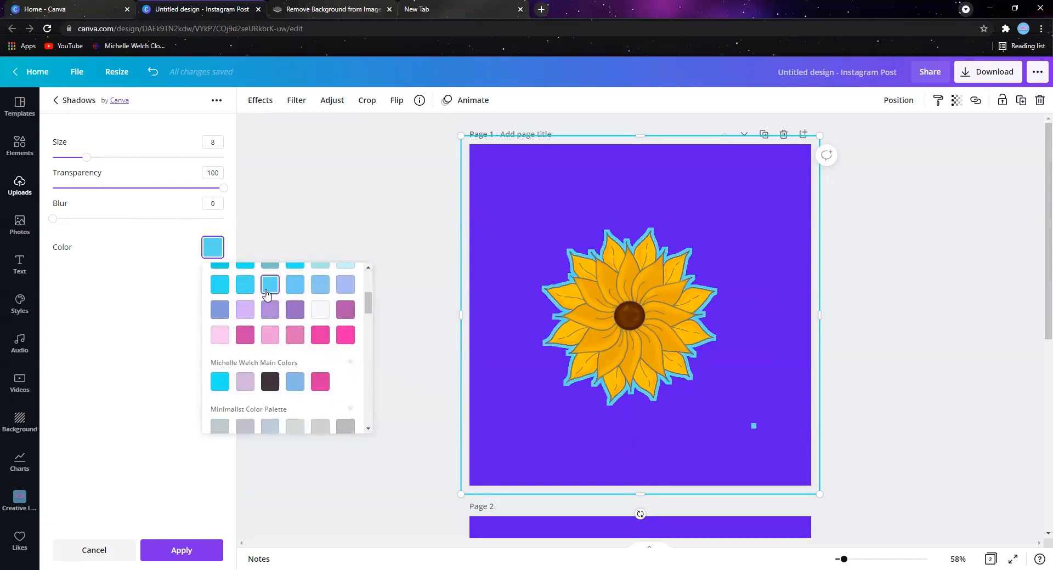
{"action": "scroll", "coordinate": [270, 338], "scroll_direction": "up", "scroll_amount": 5}
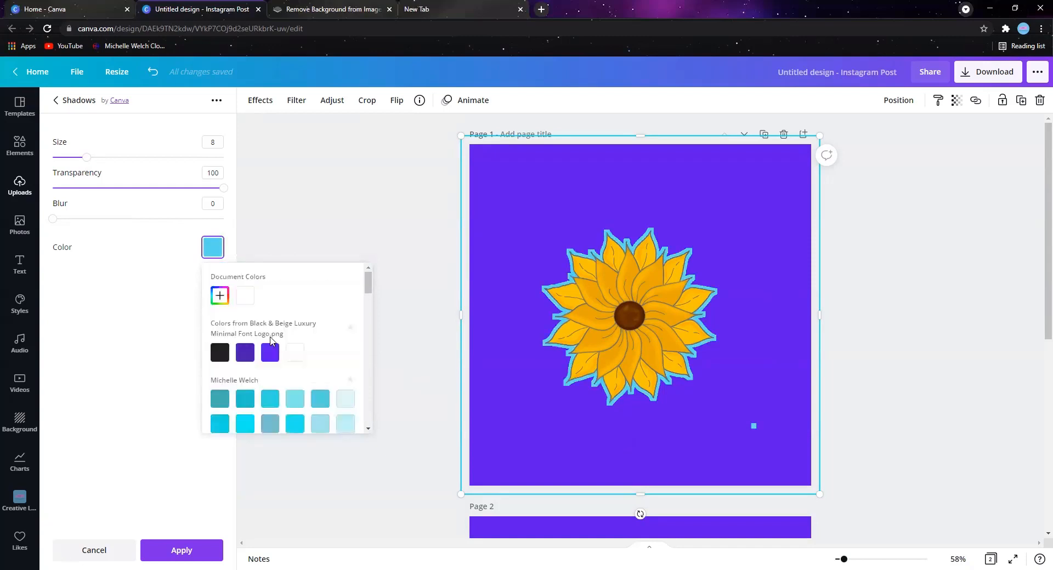
{"action": "left_click", "coordinate": [295, 353]}
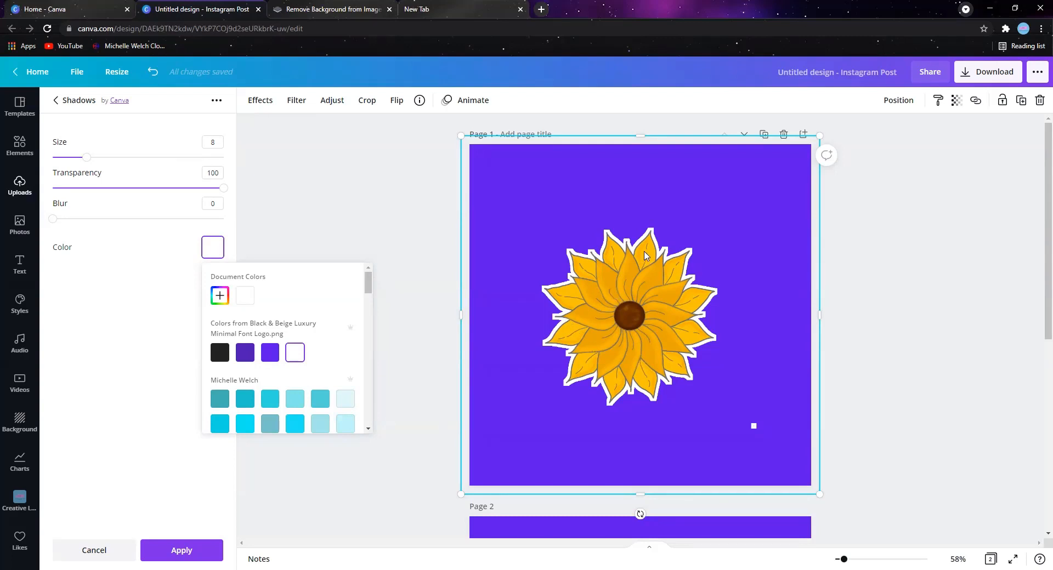
- Add the Glow shadow effect to the "Ho Ho Ho" graphic on page 2 and open its settings
{"action": "scroll", "coordinate": [623, 297], "scroll_direction": "down", "scroll_amount": 6}
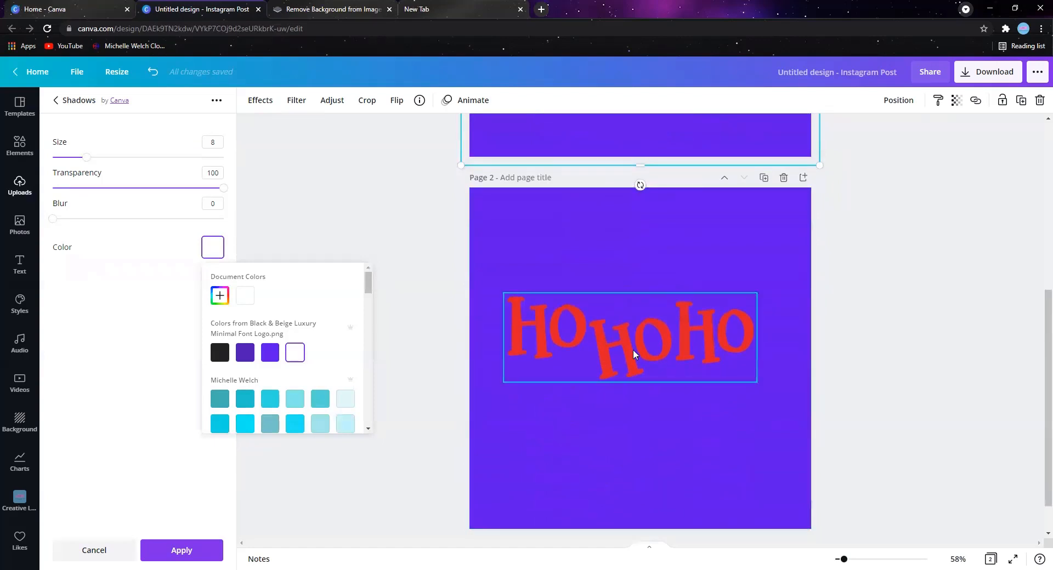
{"action": "left_click", "coordinate": [633, 350]}
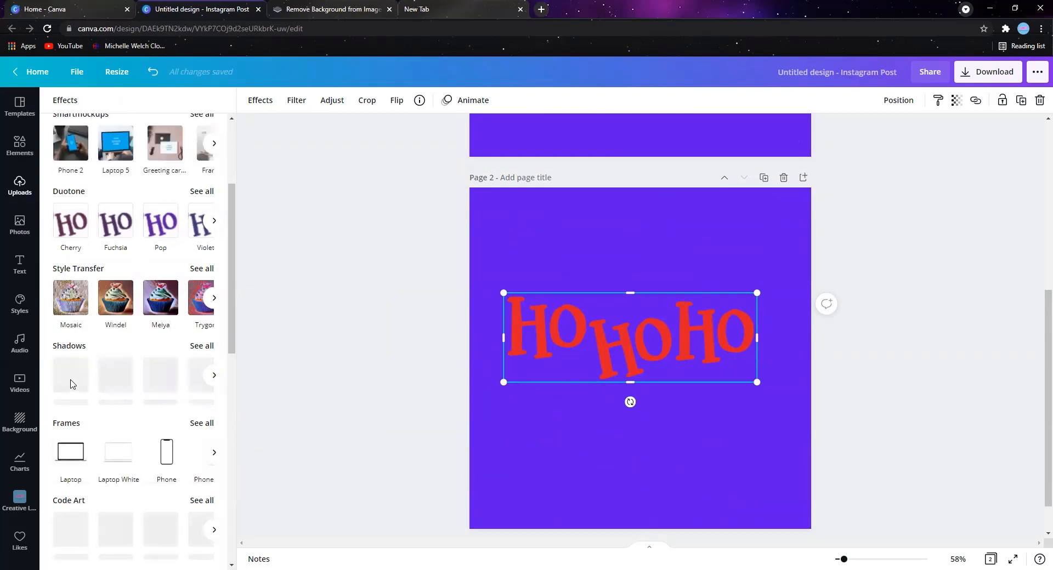
{"action": "left_click", "coordinate": [70, 376]}
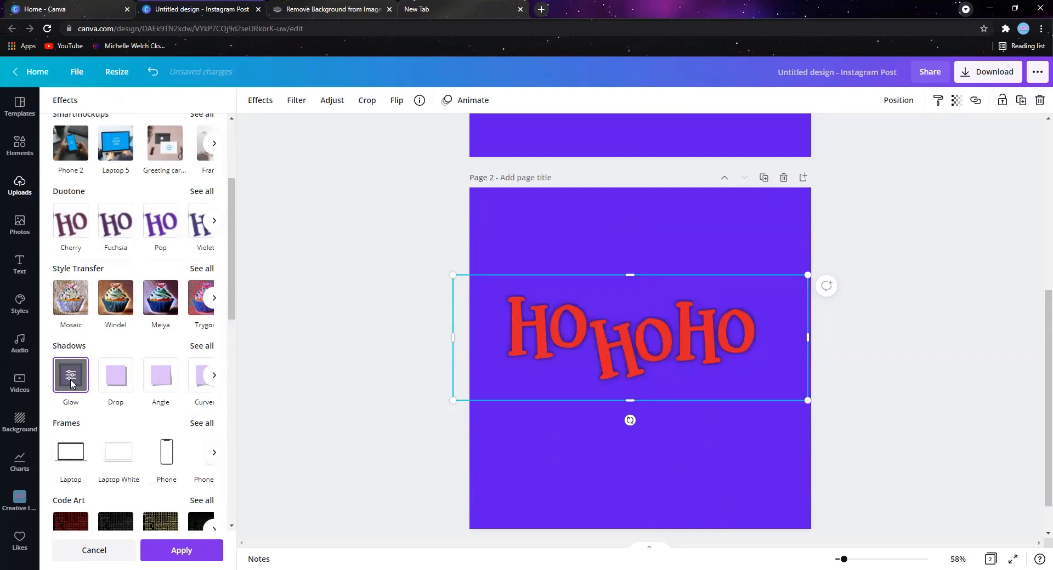
{"action": "left_click", "coordinate": [71, 379]}
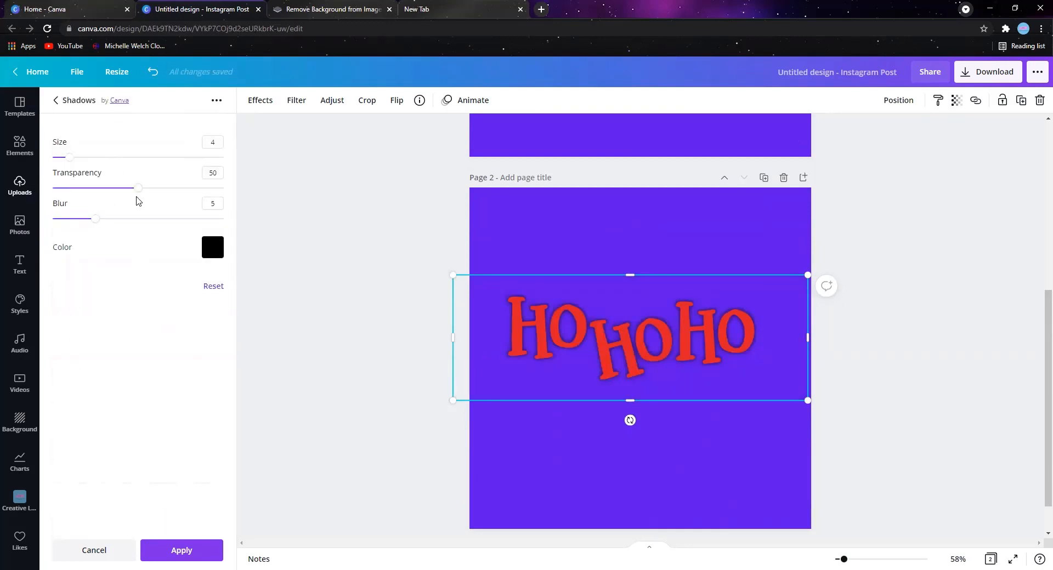
- Set the "Ho Ho Ho" glow to transparency 100, blur 0 and size 8
{"action": "left_click_drag", "start_coordinate": [138, 187], "coordinate": [241, 192]}
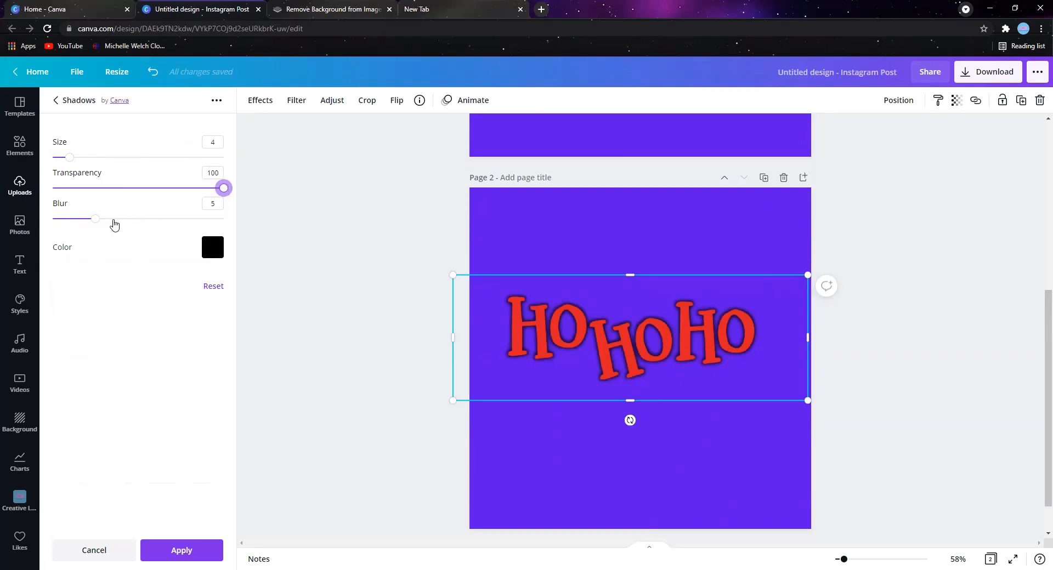
{"action": "left_click_drag", "start_coordinate": [97, 222], "coordinate": [49, 221]}
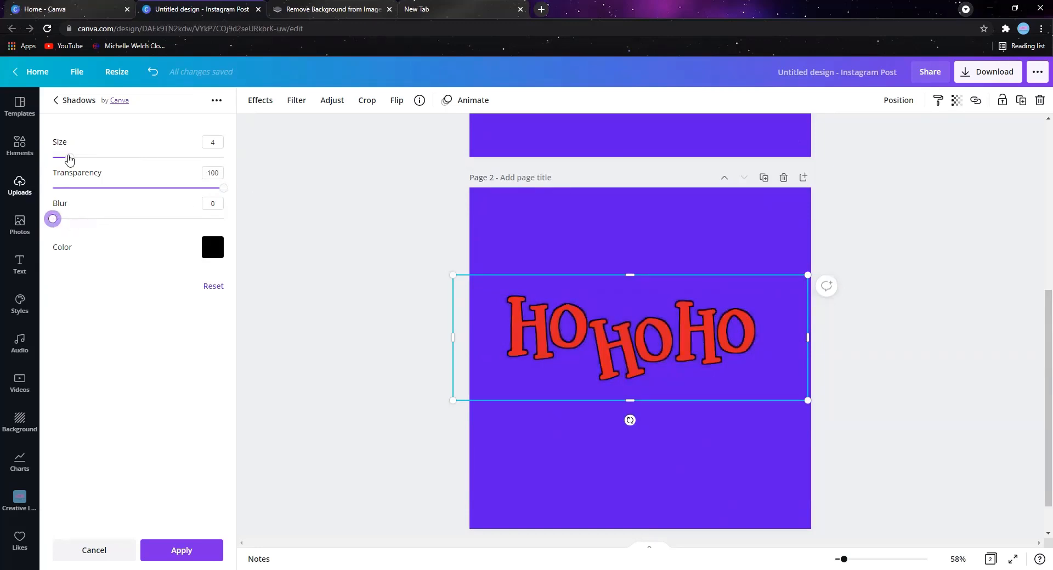
{"action": "left_click_drag", "start_coordinate": [69, 160], "coordinate": [87, 161]}
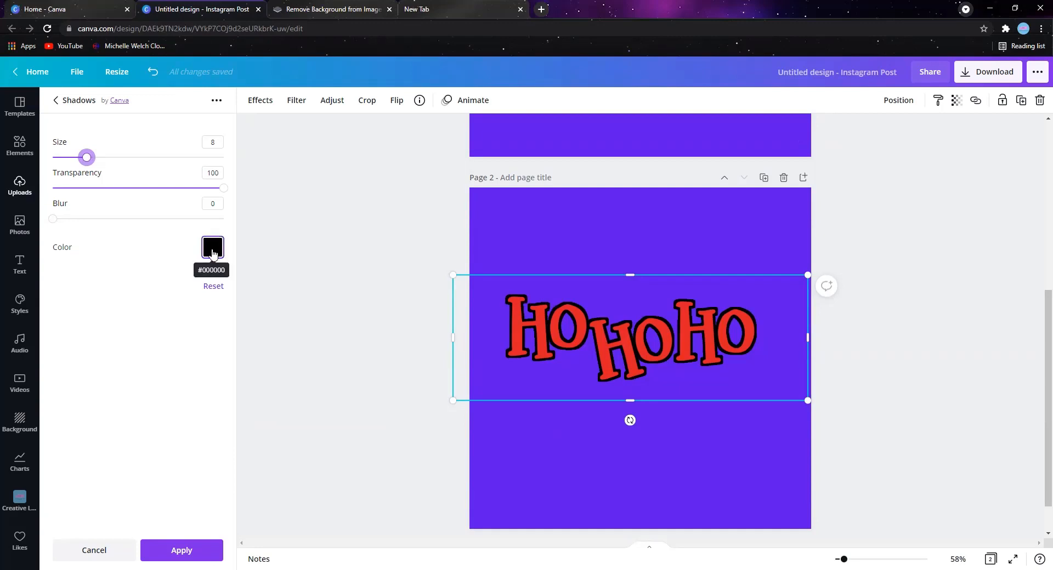
- Try white as the "Ho Ho Ho" glow color, and settle on the custom green #2D9252
{"action": "left_click", "coordinate": [213, 251]}
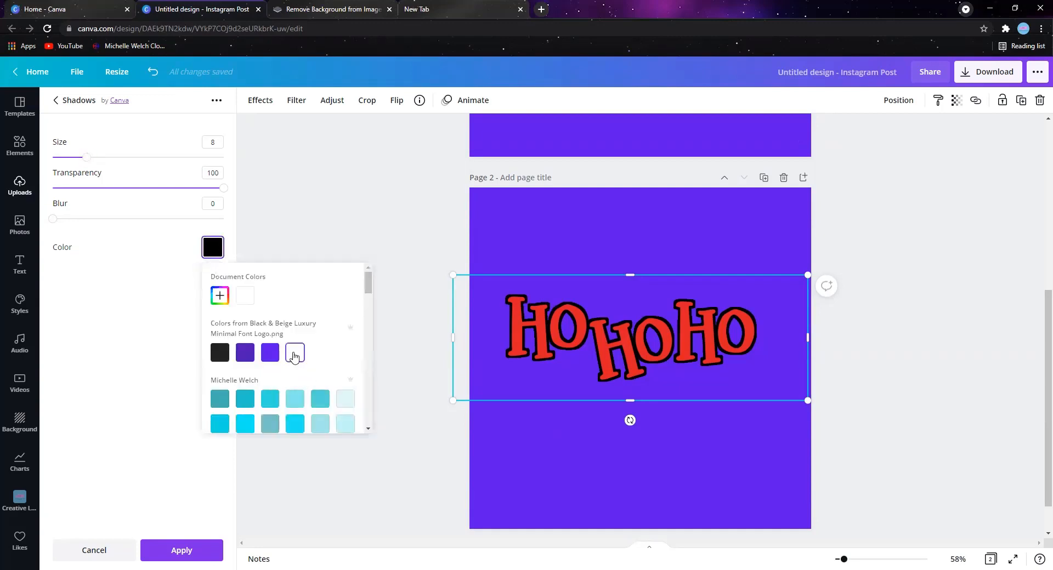
{"action": "left_click", "coordinate": [295, 353]}
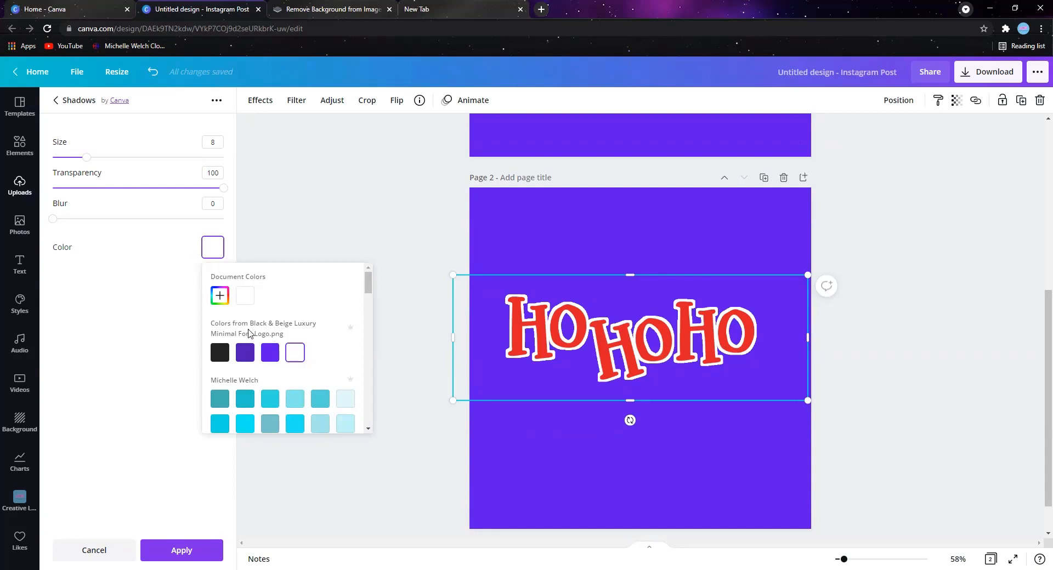
{"action": "left_click", "coordinate": [219, 297]}
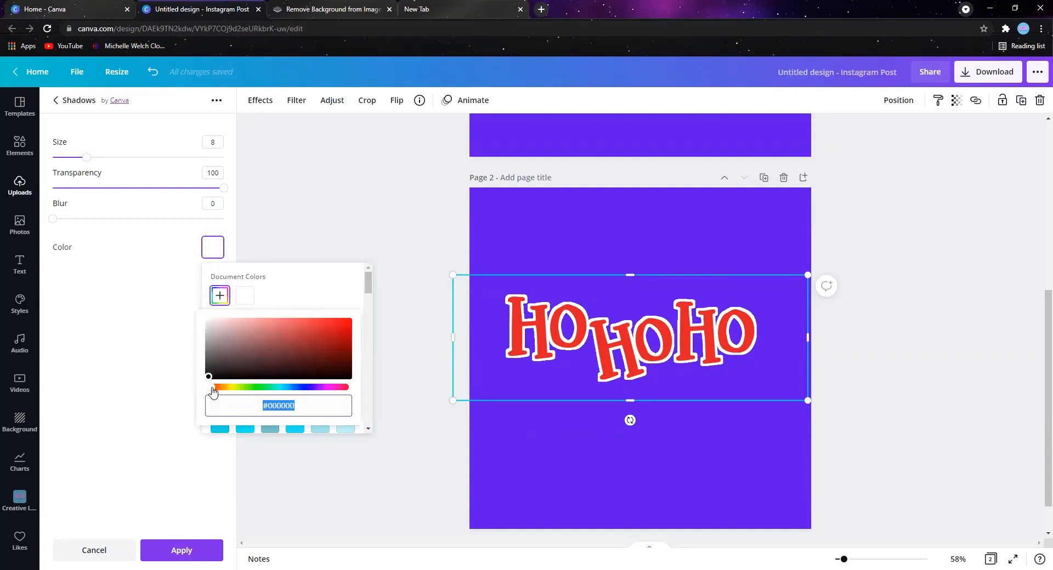
{"action": "left_click_drag", "start_coordinate": [215, 391], "coordinate": [264, 394]}
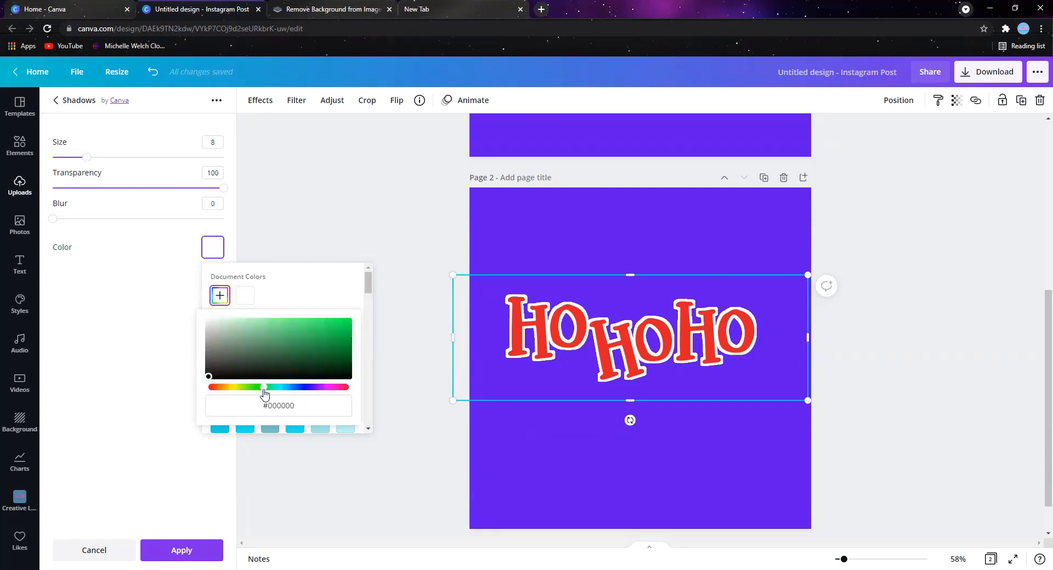
{"action": "left_click", "coordinate": [307, 346]}
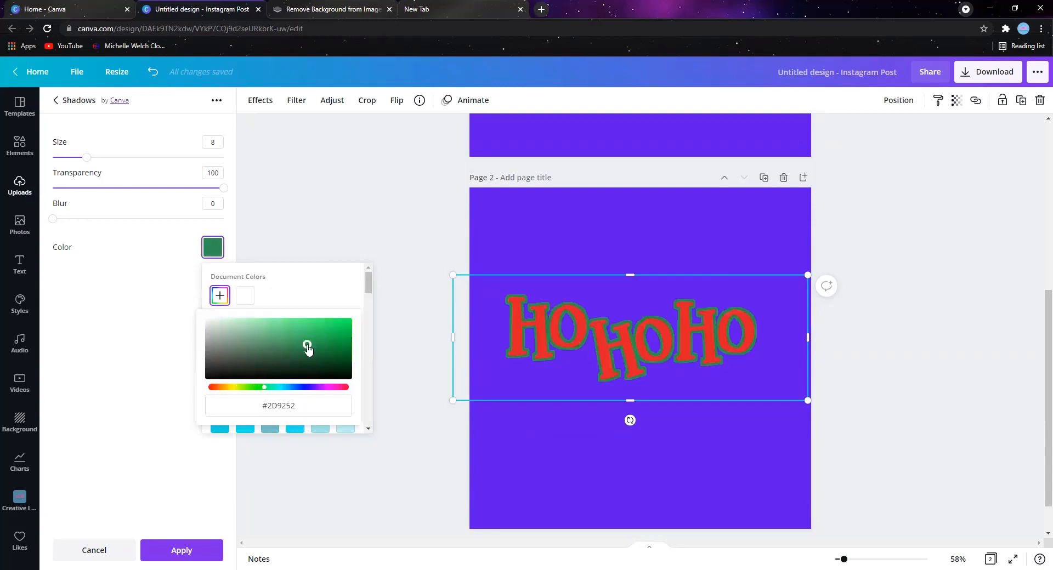
{"action": "left_click", "coordinate": [520, 219]}
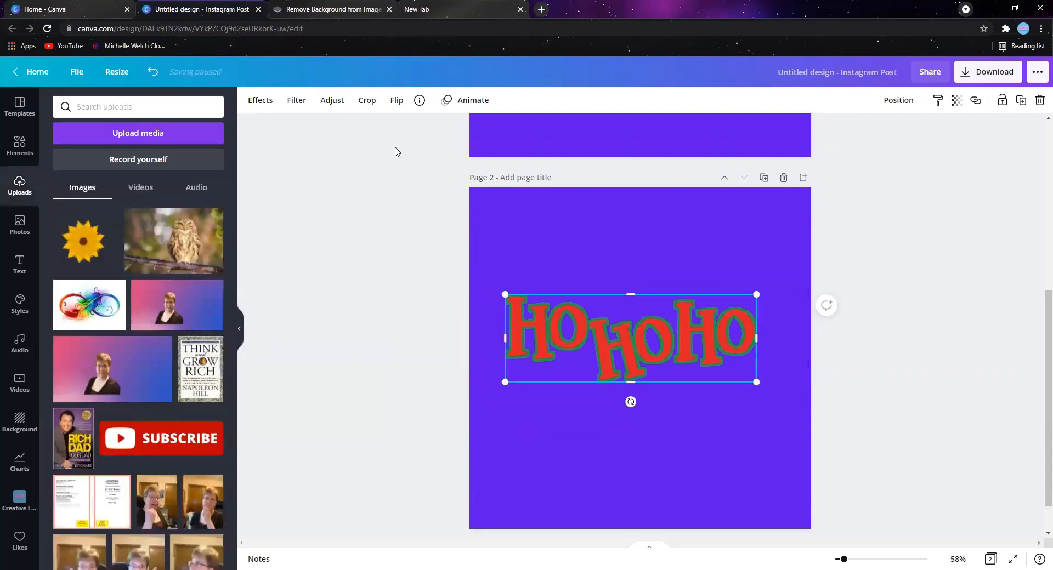
- Change the background color of page 2 to white
{"action": "left_click", "coordinate": [476, 229]}
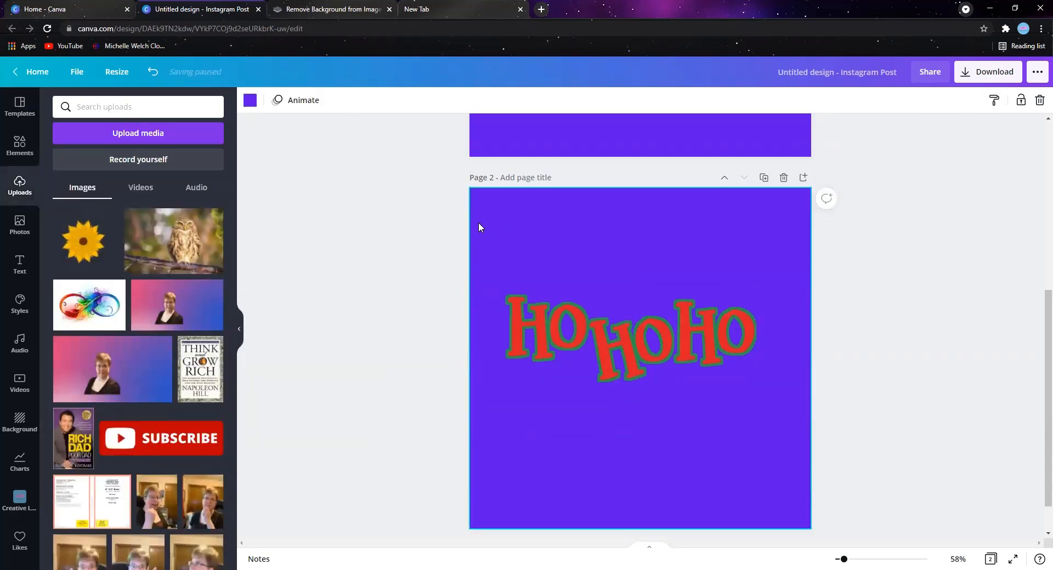
{"action": "left_click", "coordinate": [250, 100]}
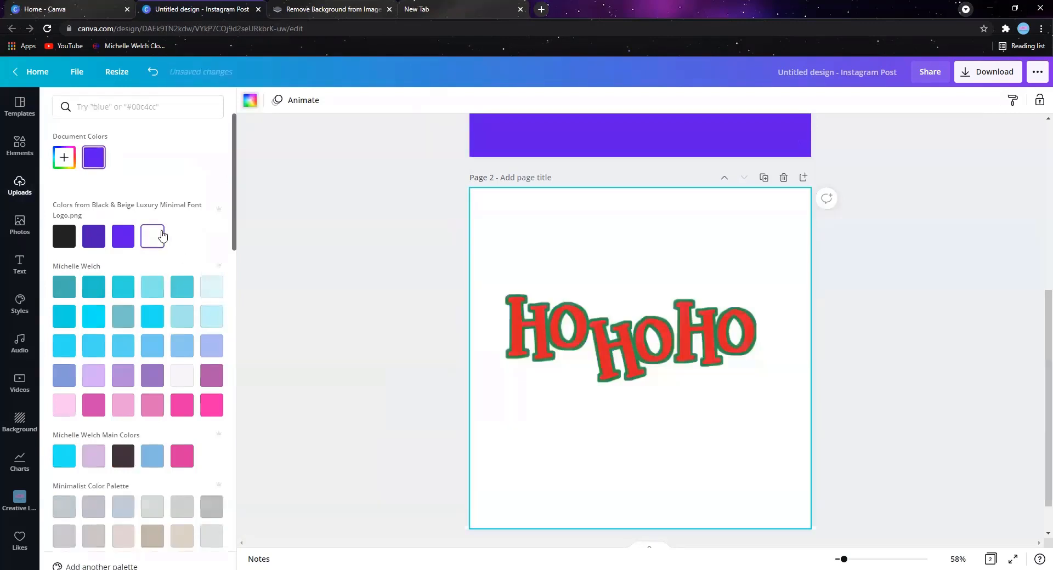
{"action": "left_click", "coordinate": [152, 235]}
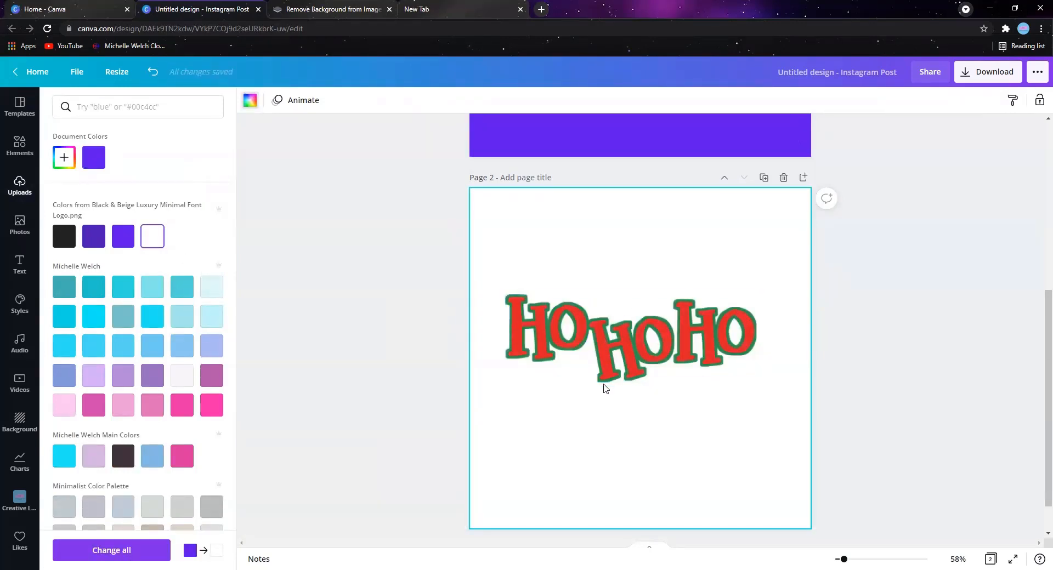
- Reapply the Glow shadow effect to the sunflower on page 1 and open its settings
{"action": "scroll", "coordinate": [634, 283], "scroll_direction": "up", "scroll_amount": 6}
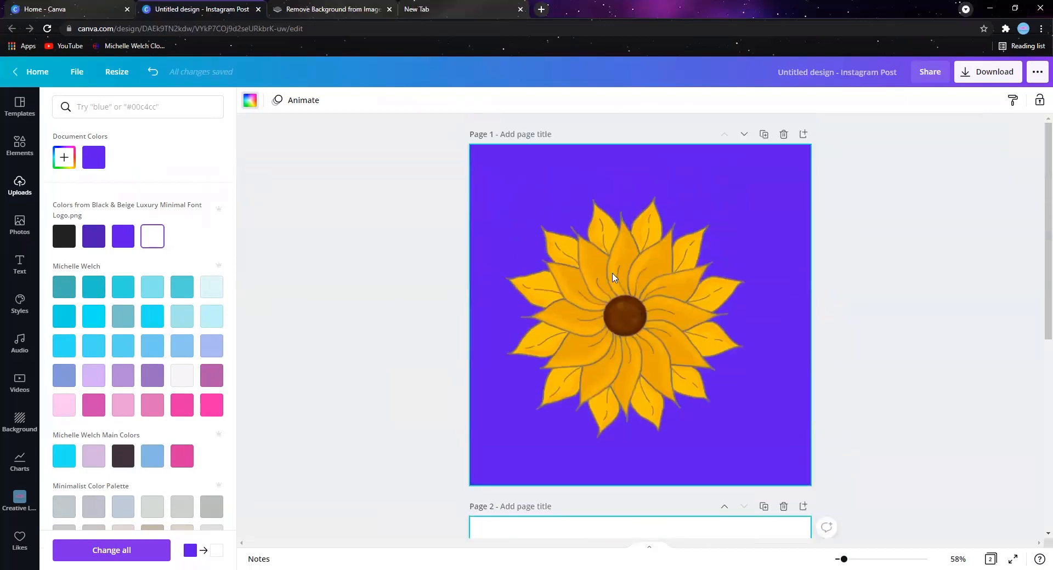
{"action": "left_click", "coordinate": [598, 256]}
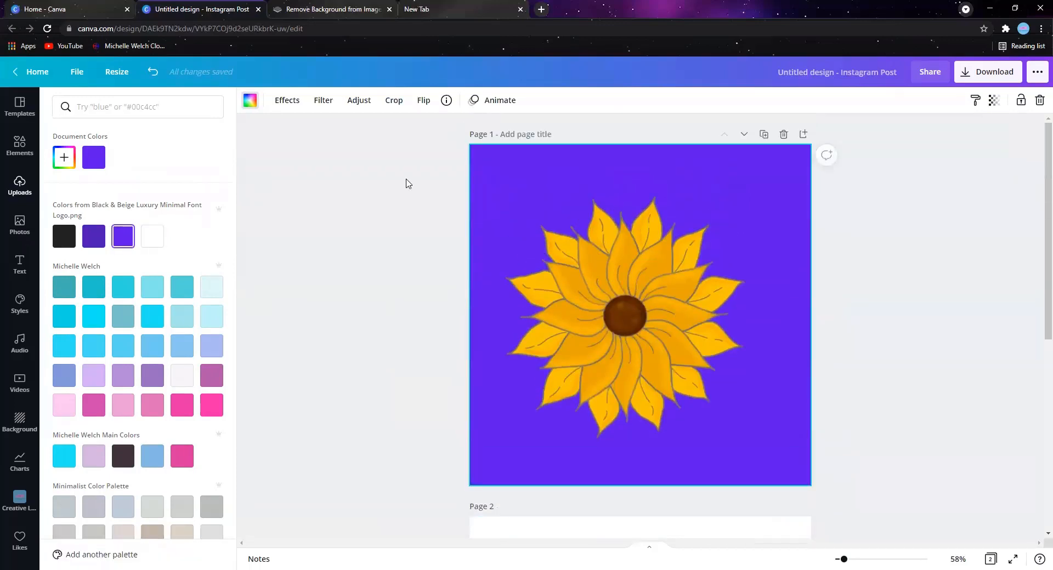
{"action": "left_click", "coordinate": [289, 103]}
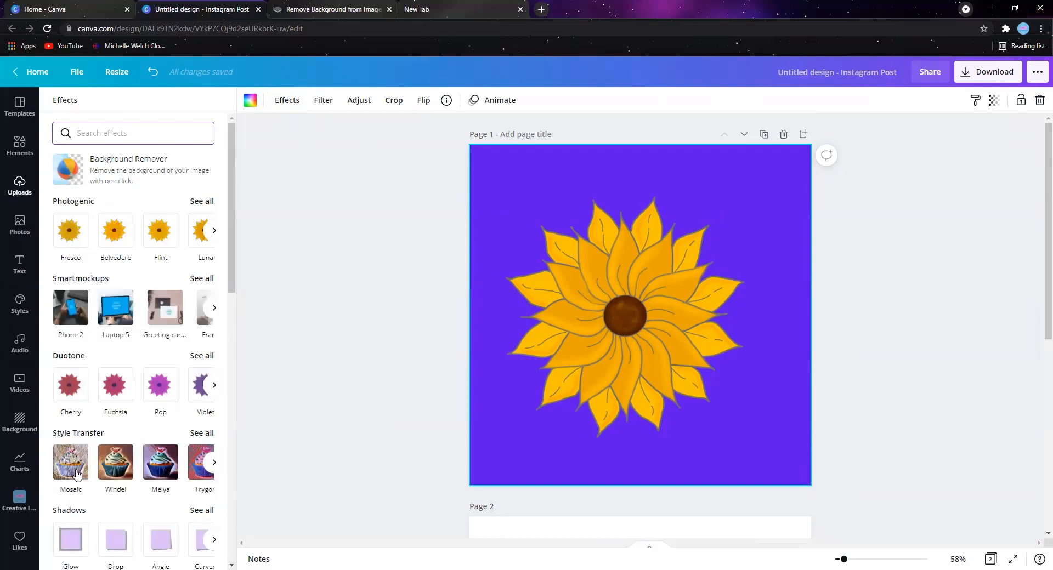
{"action": "left_click", "coordinate": [69, 548]}
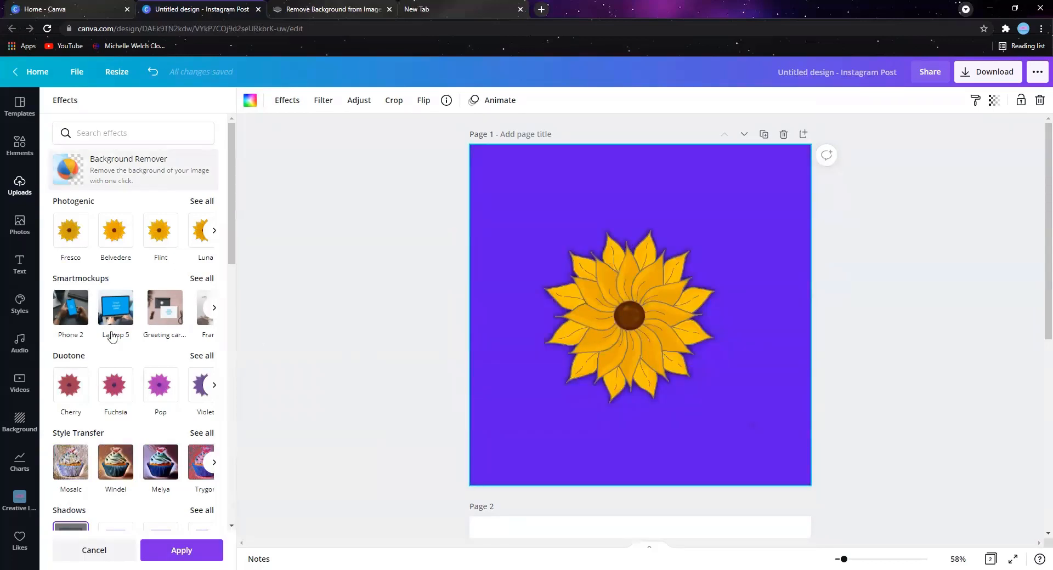
{"action": "scroll", "coordinate": [68, 452], "scroll_direction": "down", "scroll_amount": 2}
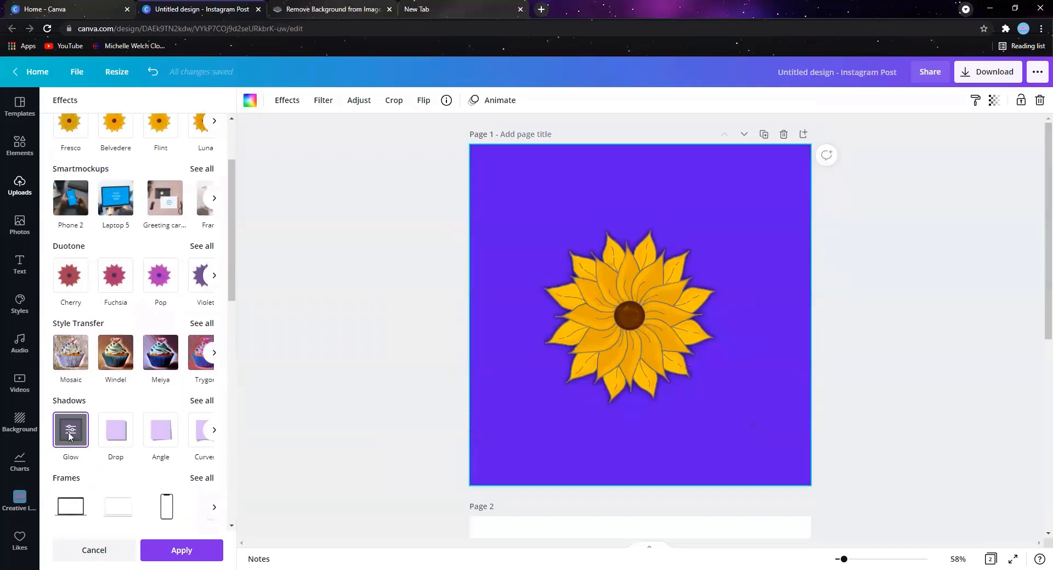
{"action": "left_click", "coordinate": [70, 431]}
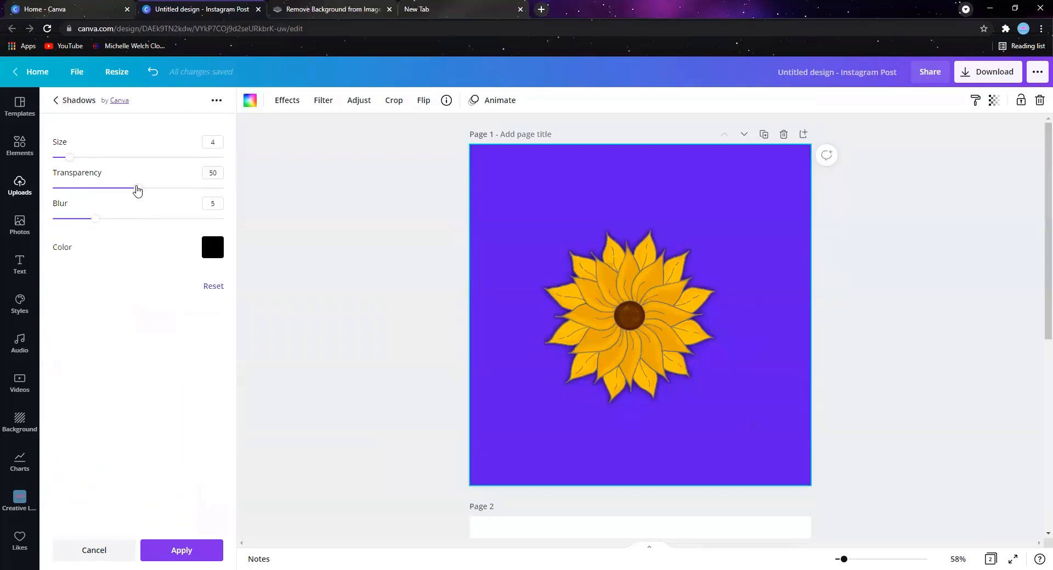
- Set the sunflower's glow to transparency 100 and blur 0, with white as its color
{"action": "left_click_drag", "start_coordinate": [139, 189], "coordinate": [255, 206]}
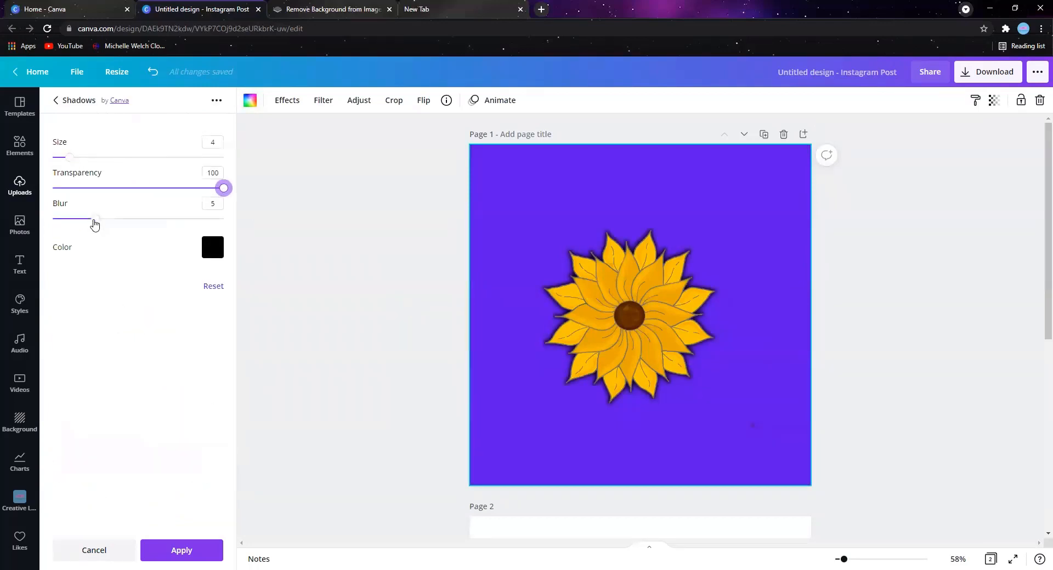
{"action": "left_click_drag", "start_coordinate": [94, 224], "coordinate": [52, 219]}
{"action": "left_click", "coordinate": [220, 249]}
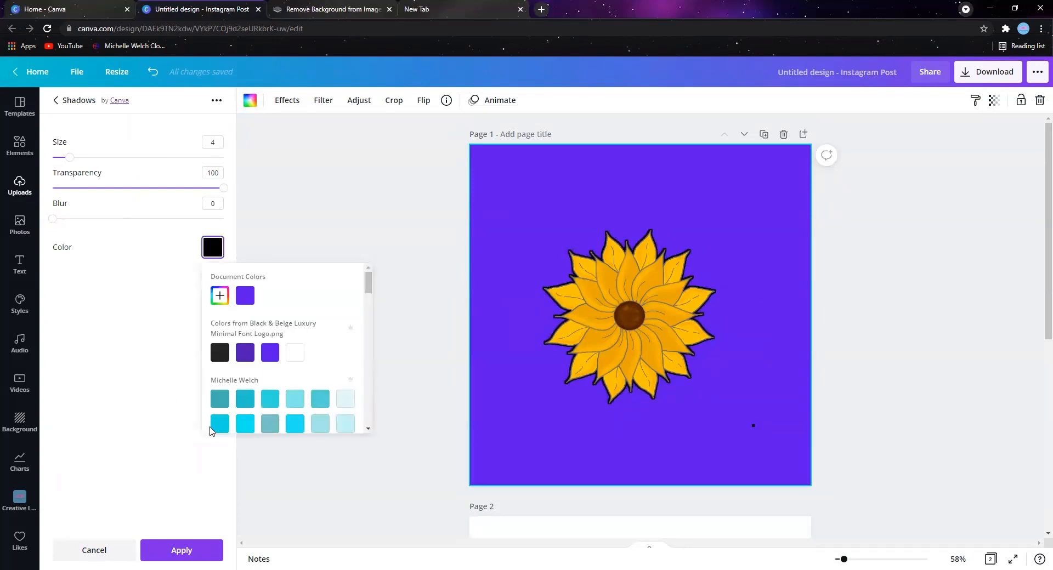
{"action": "left_click", "coordinate": [293, 355]}
{"action": "left_click", "coordinate": [538, 407]}
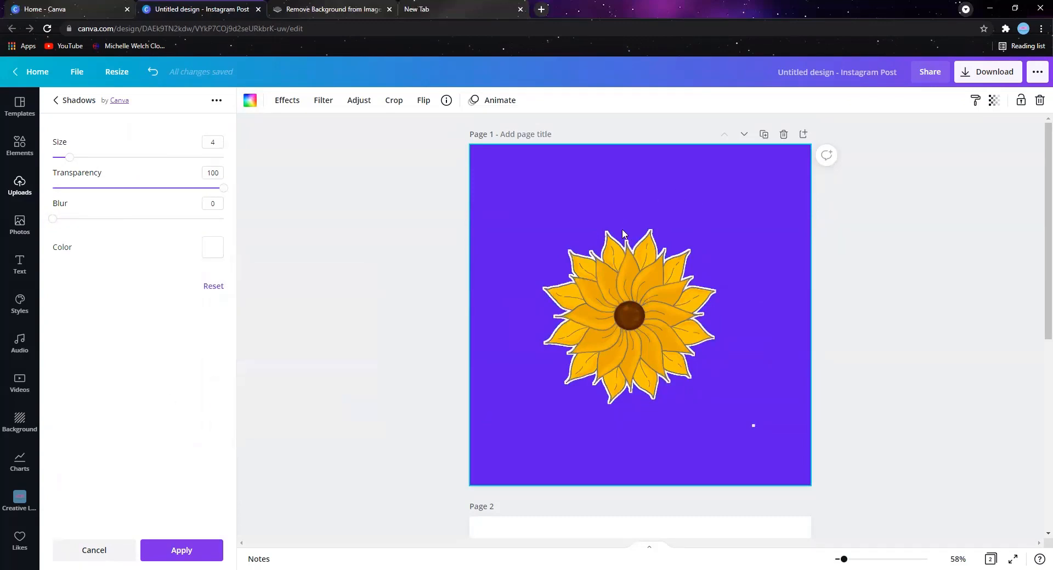